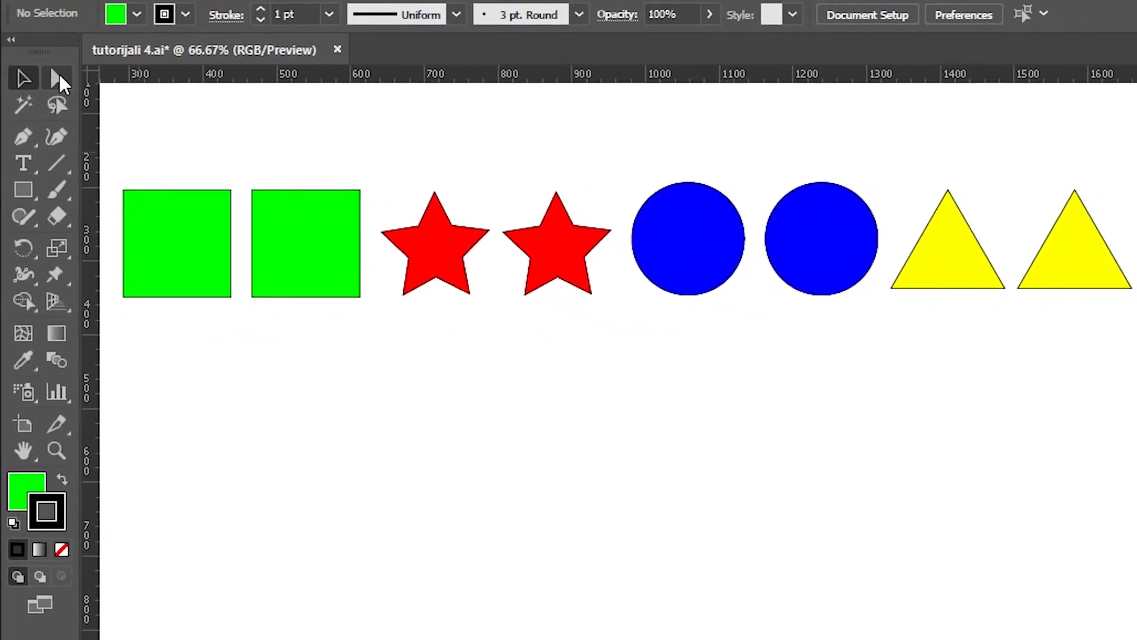
Reveal the Direct Selection Tool flyout containing the Group Selection Tool
left_click_drag(60, 77, 112, 112)
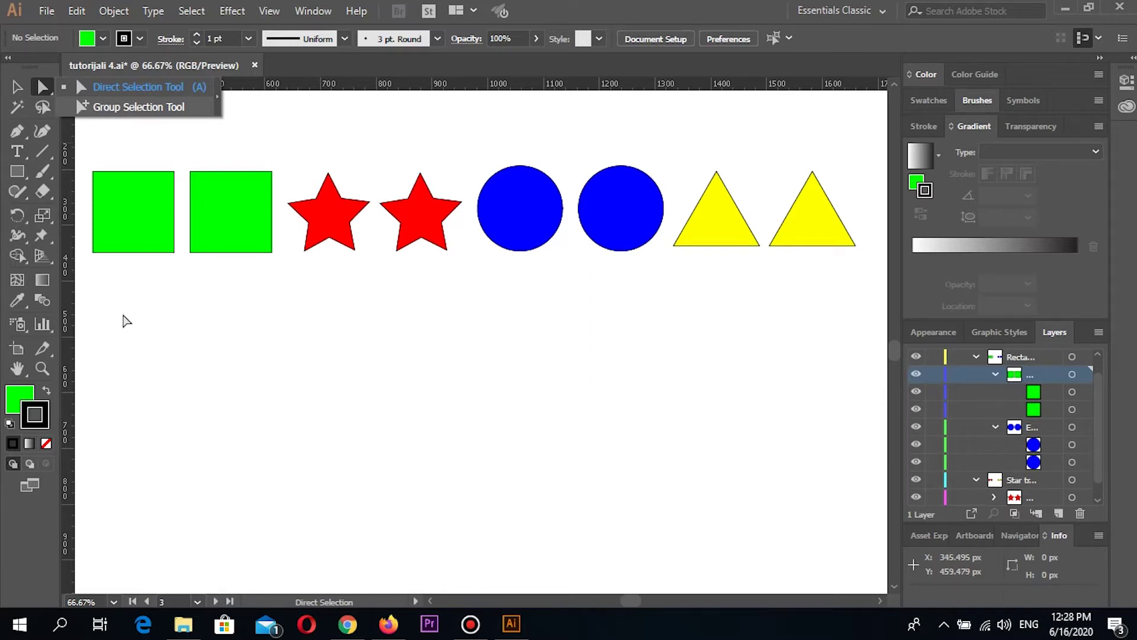
With the Selection Tool, select shapes one at a time: green square, red stars, first blue circle
left_click(20, 83)
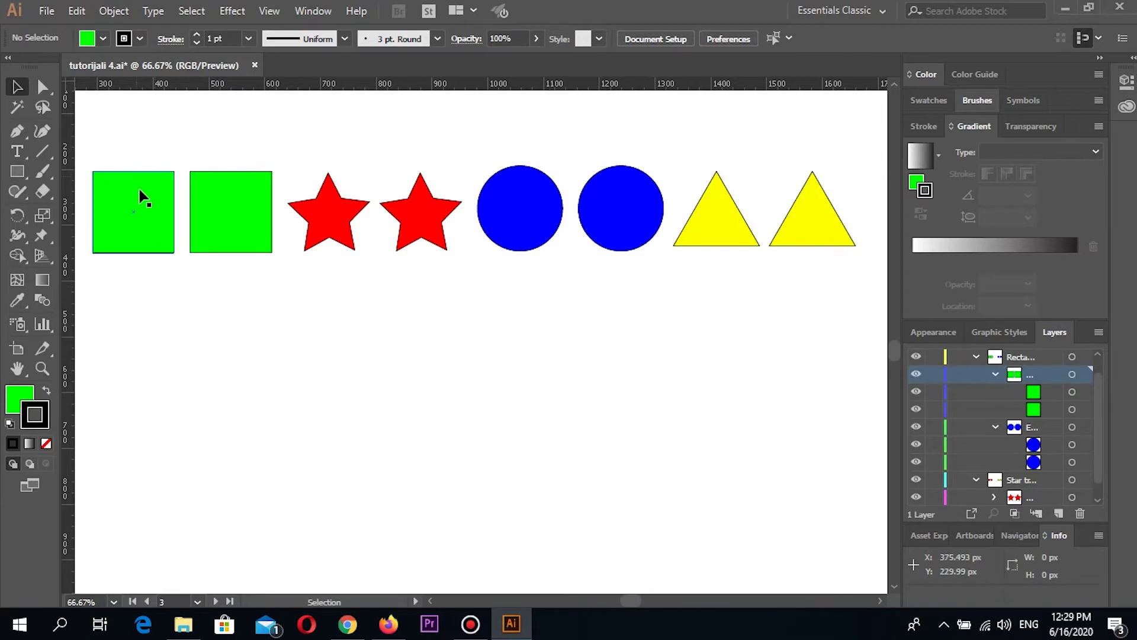
left_click(267, 215)
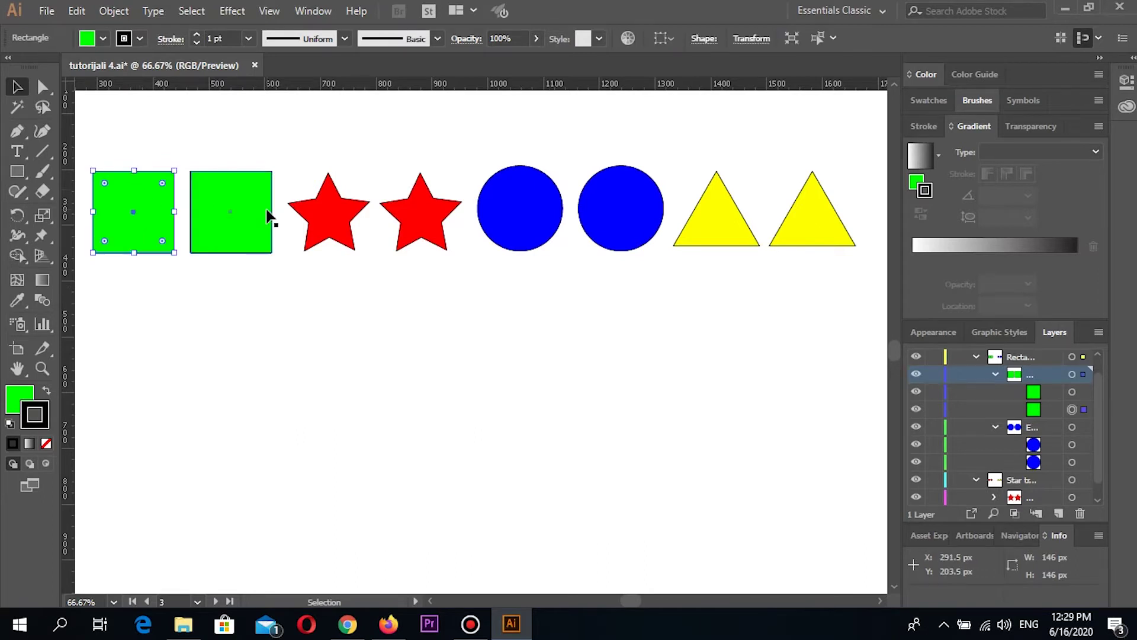
left_click(352, 222)
left_click(410, 223)
left_click(514, 225)
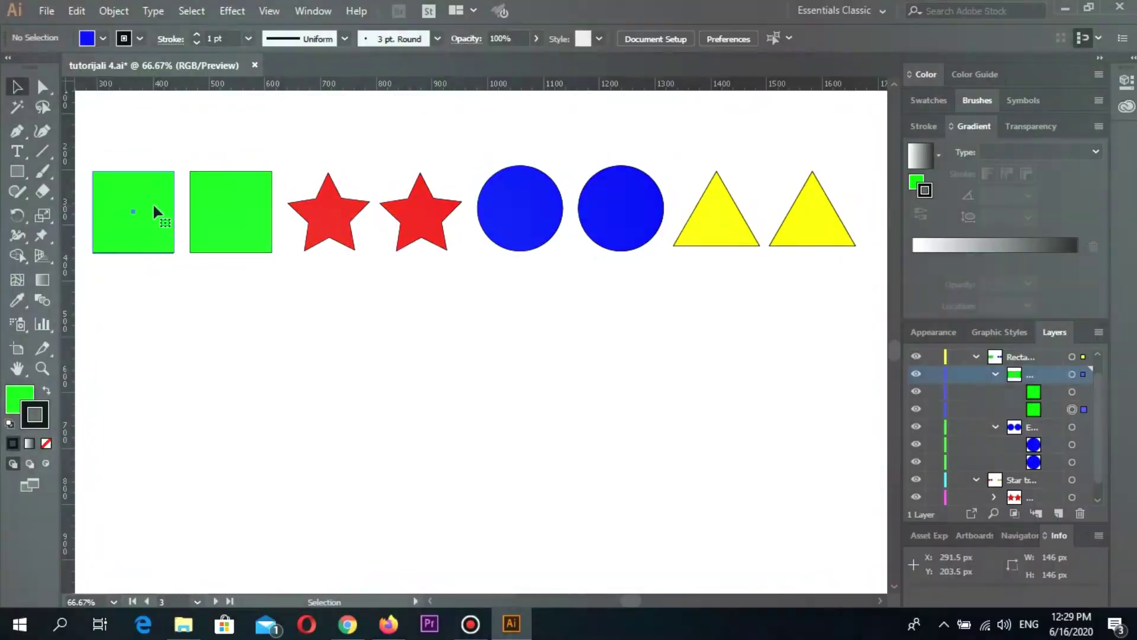
Shift-select the whole row from green squares to yellow triangles, then select only the first green square
left_click(153, 207)
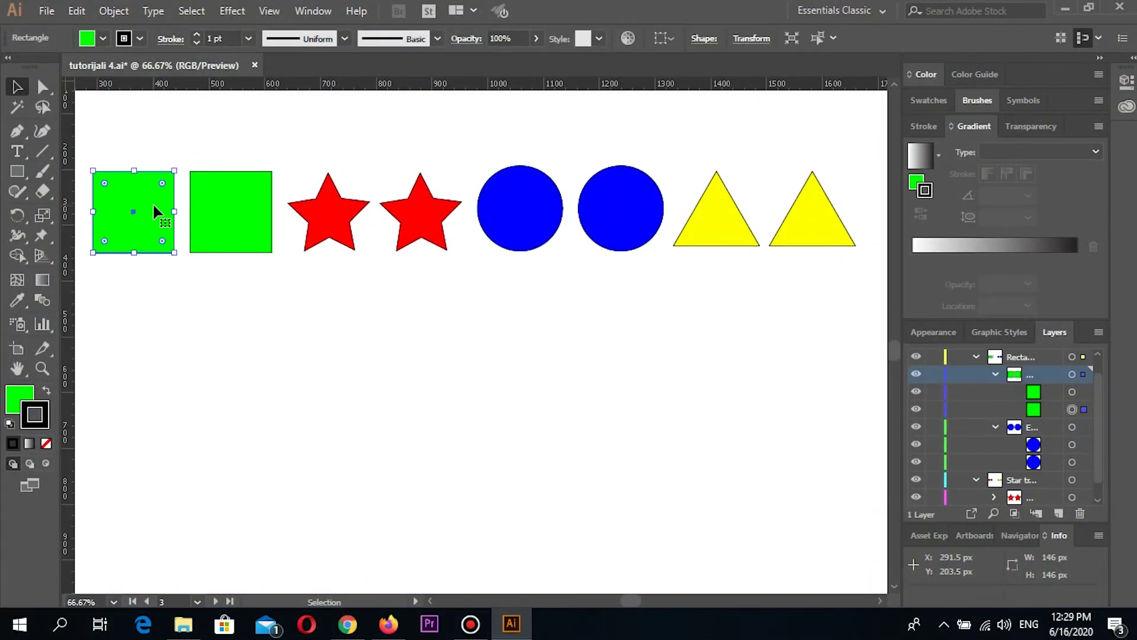
left_click(252, 214, "shift")
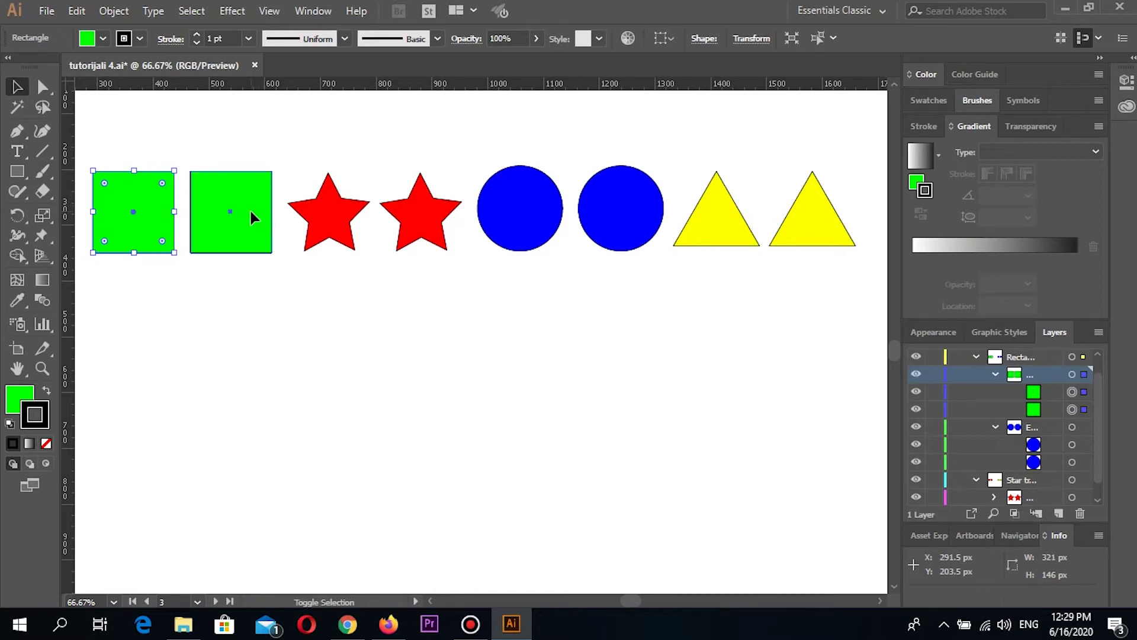
left_click(330, 213, "shift")
left_click(431, 216, "shift")
left_click(524, 211, "shift")
left_click(723, 207, "shift")
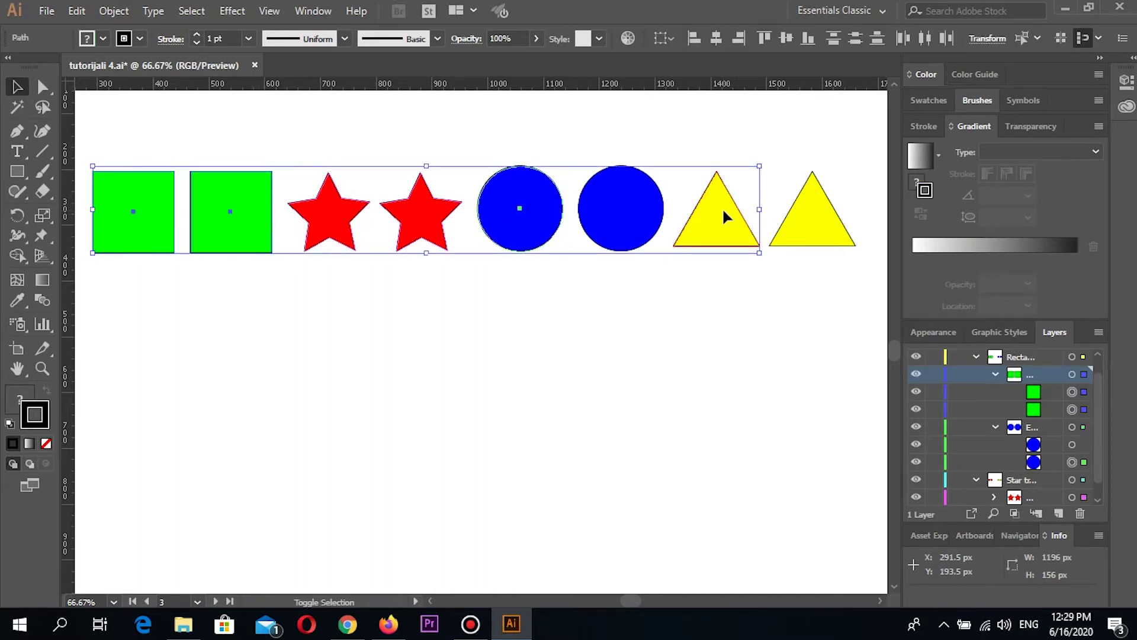
left_click(829, 207, "shift")
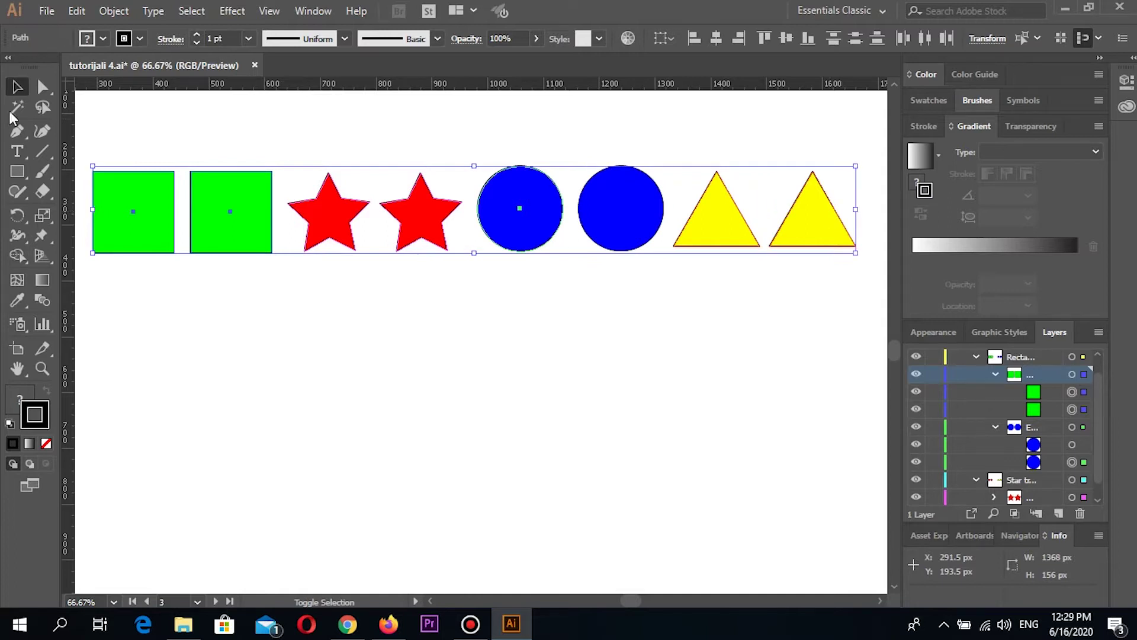
left_click(154, 199)
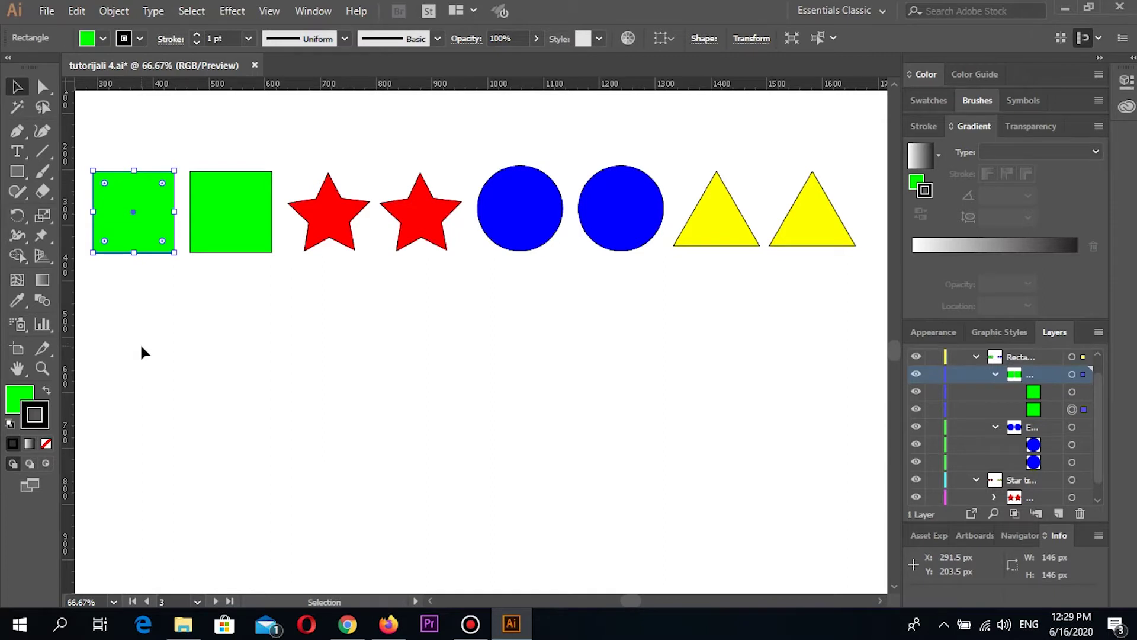
mouse_move(141, 347)
left_mouse_down()
mouse_move(425, 155)
mouse_move(627, 153)
left_mouse_up()
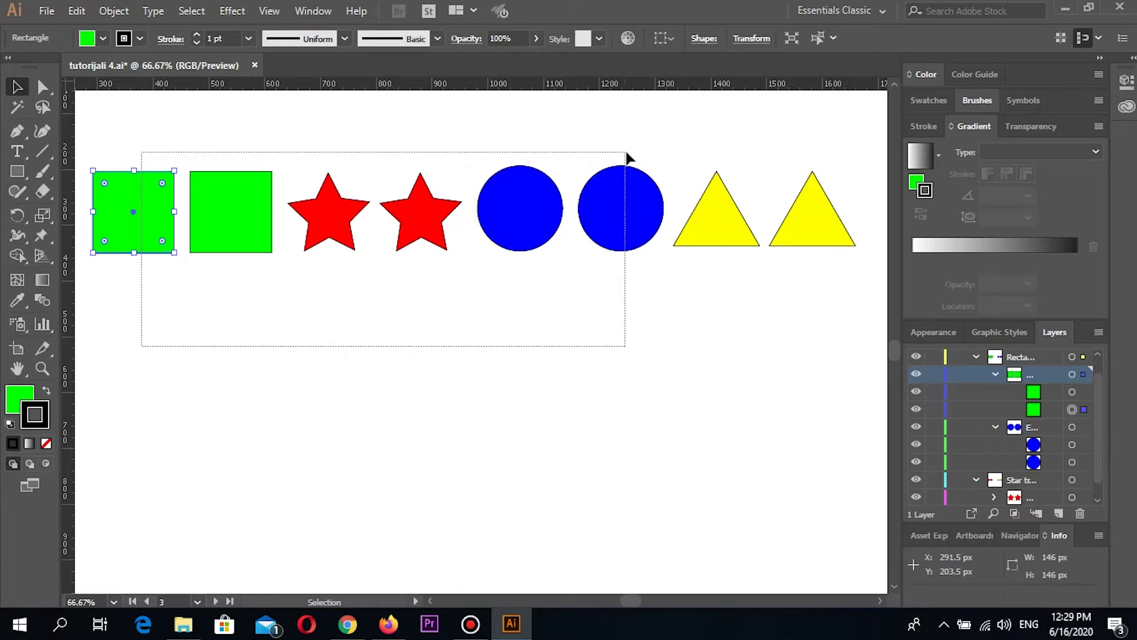
left_click_drag(627, 154, 627, 154)
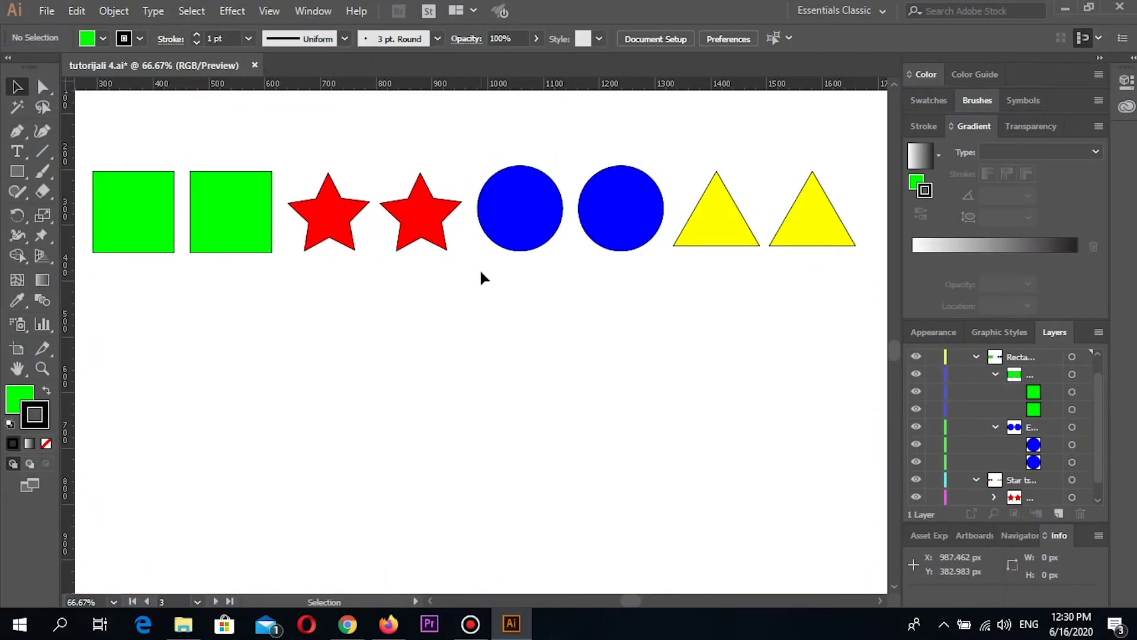
left_click(147, 204)
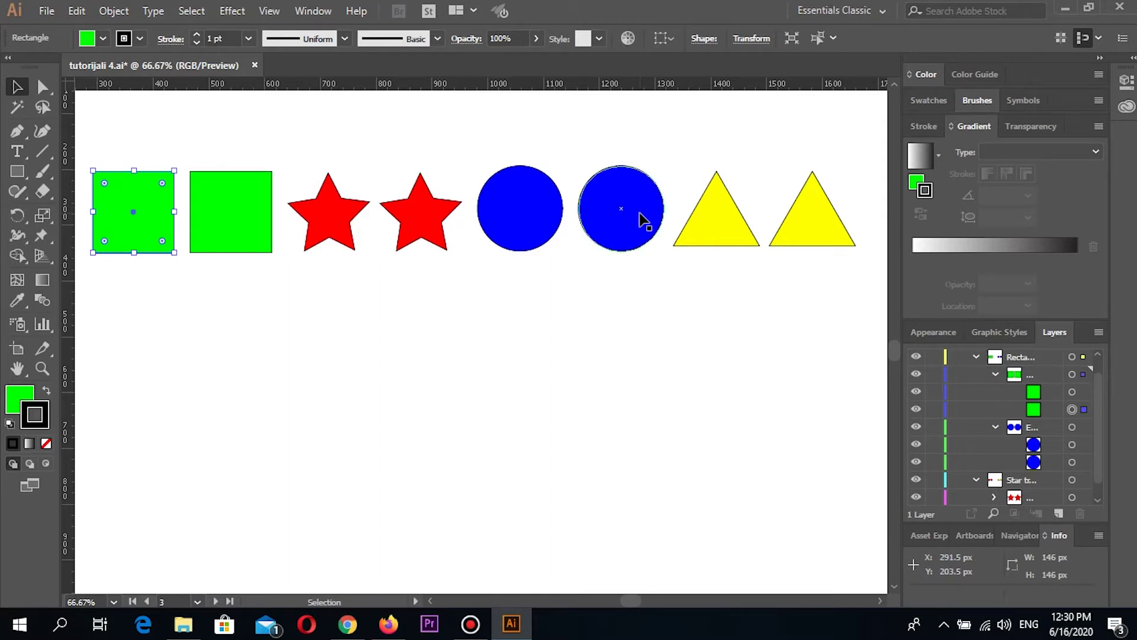
key("a")
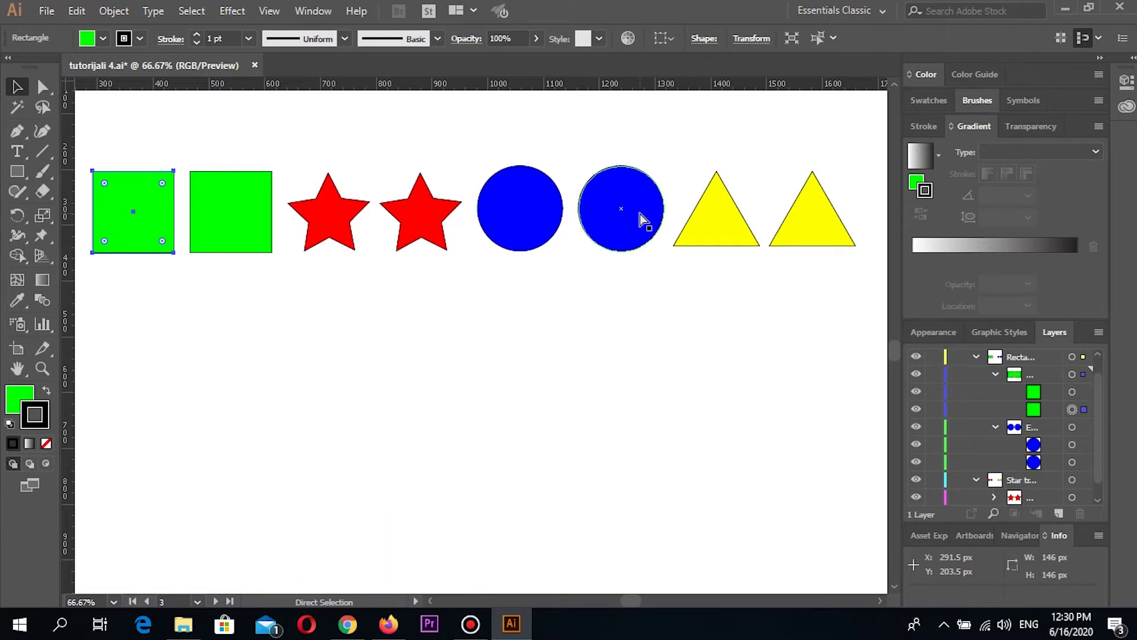
left_click(611, 210)
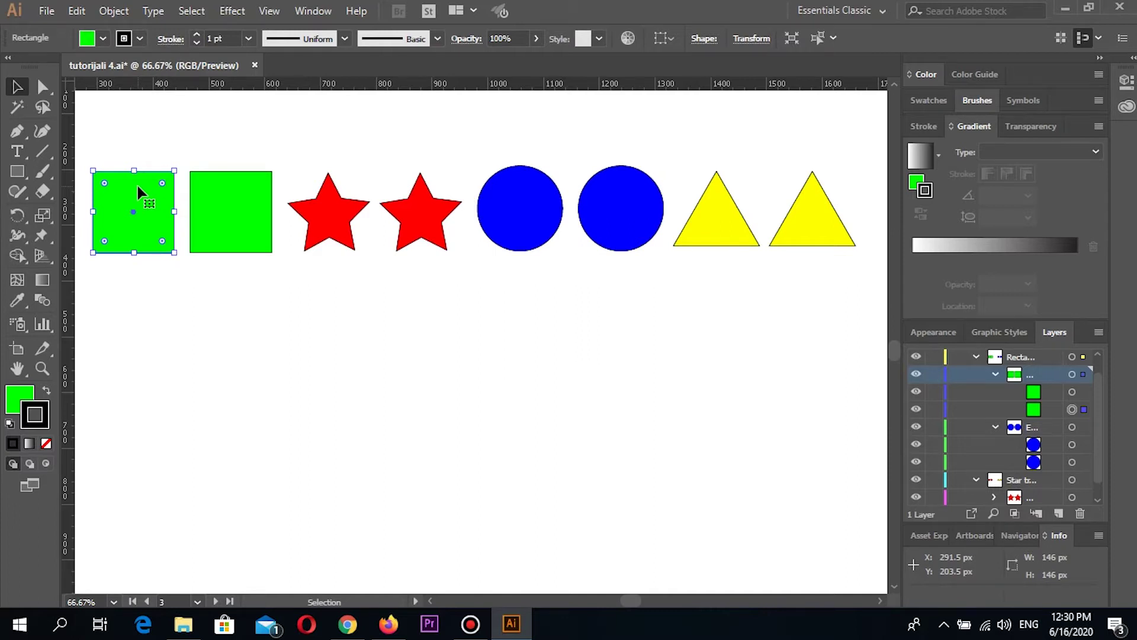
left_click_drag(139, 188, 184, 237)
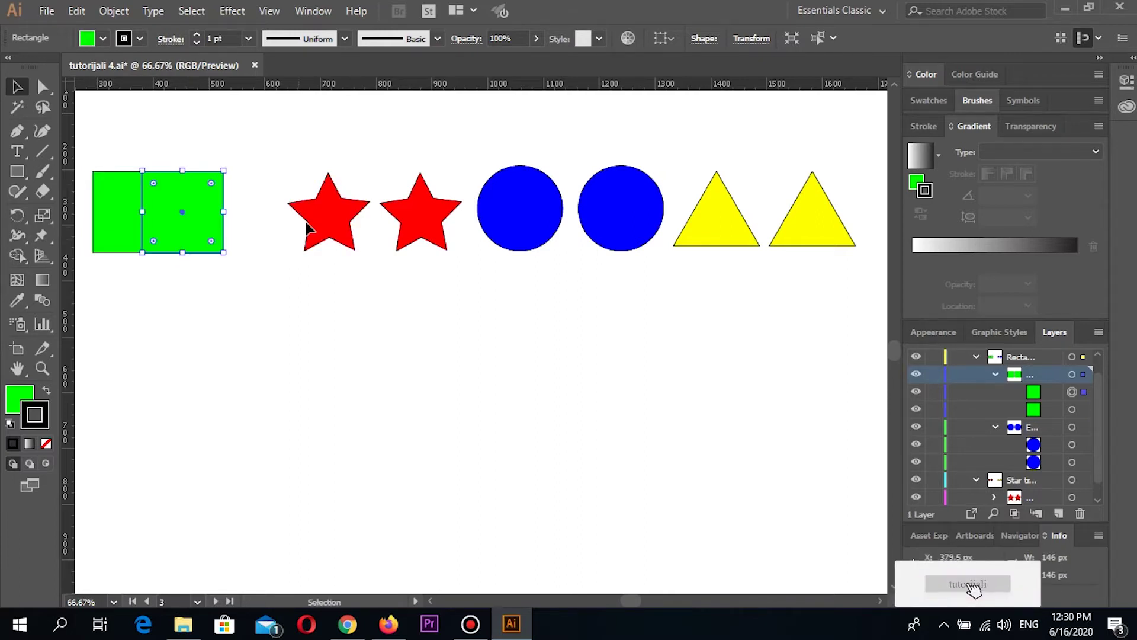
left_click_drag(314, 241, 191, 244)
key("a")
left_click(156, 212)
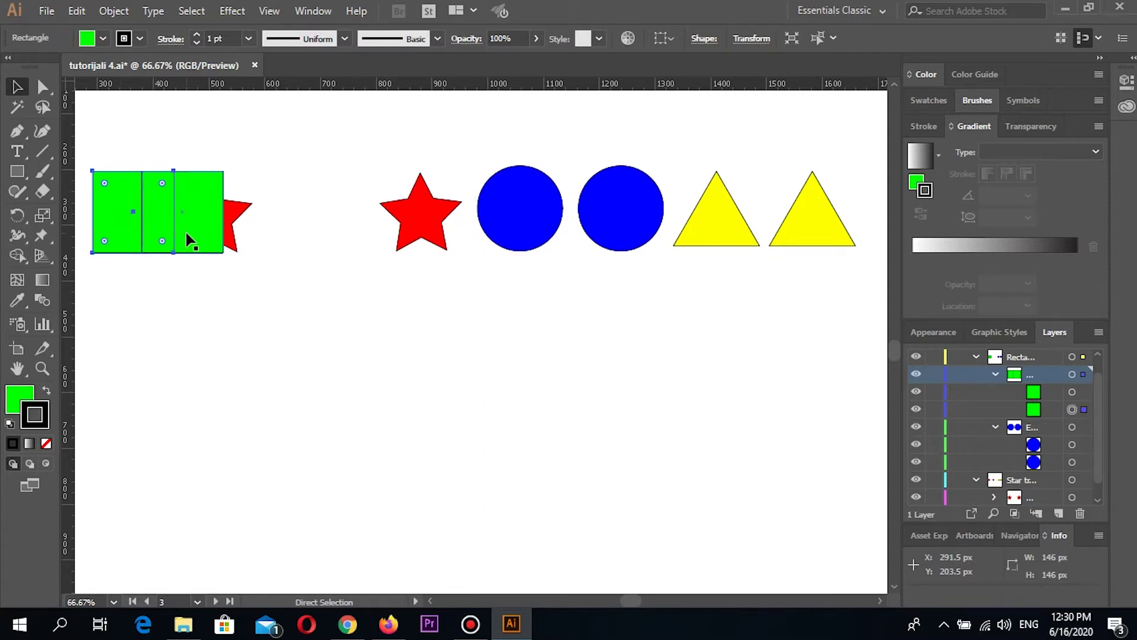
left_click(232, 222)
key("v")
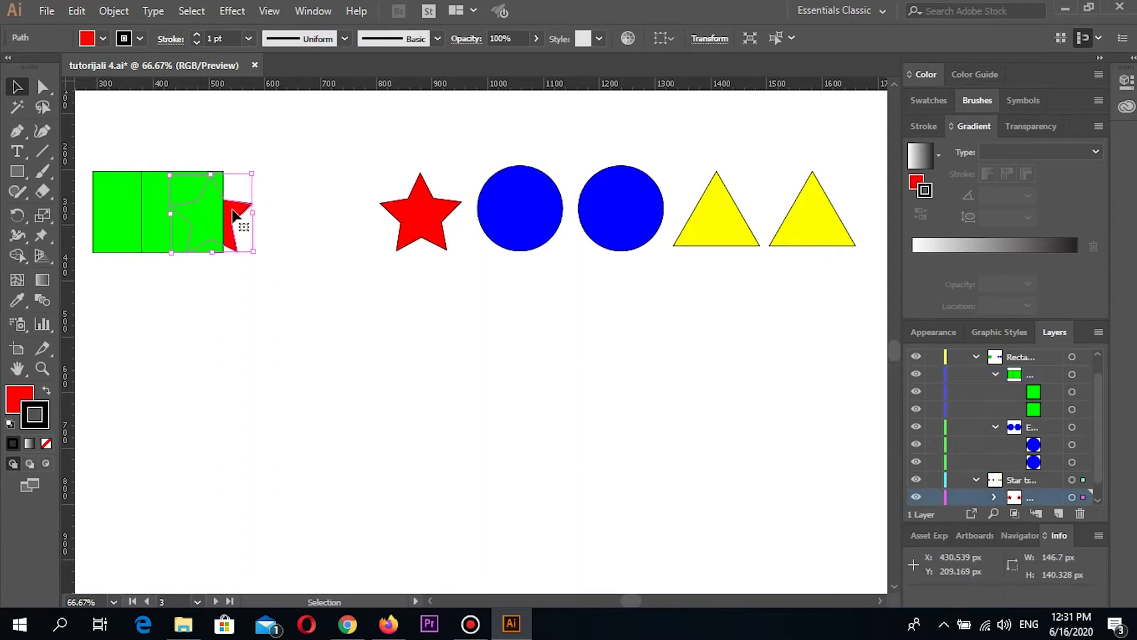
left_click_drag(234, 214, 341, 208)
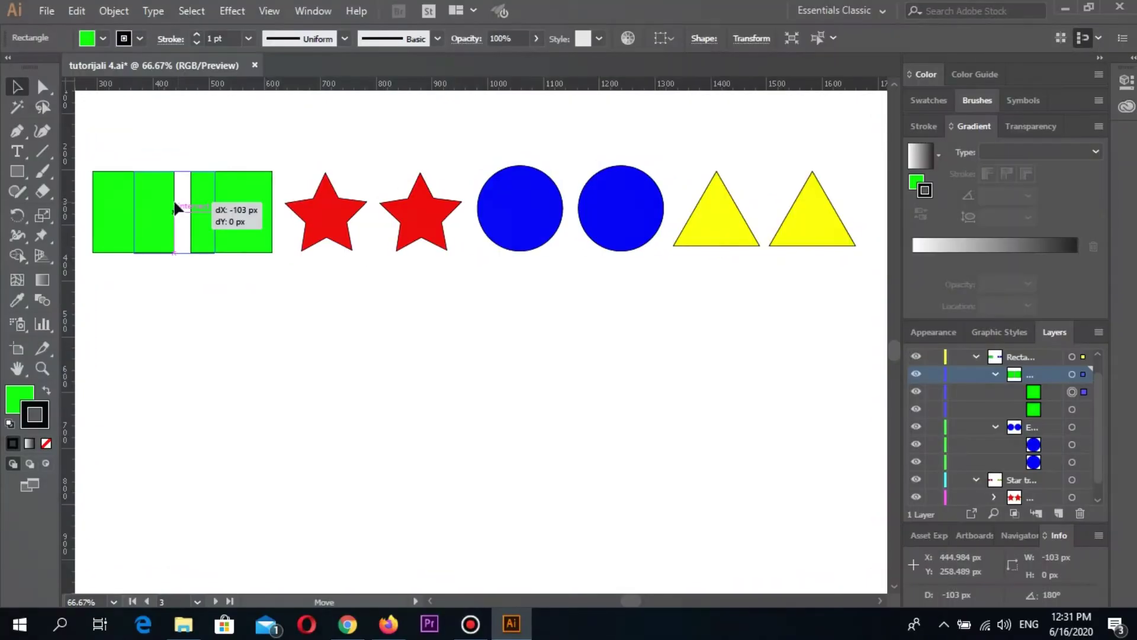
left_click_drag(176, 209, 176, 209)
left_click_drag(305, 213, 185, 212)
left_click(192, 10)
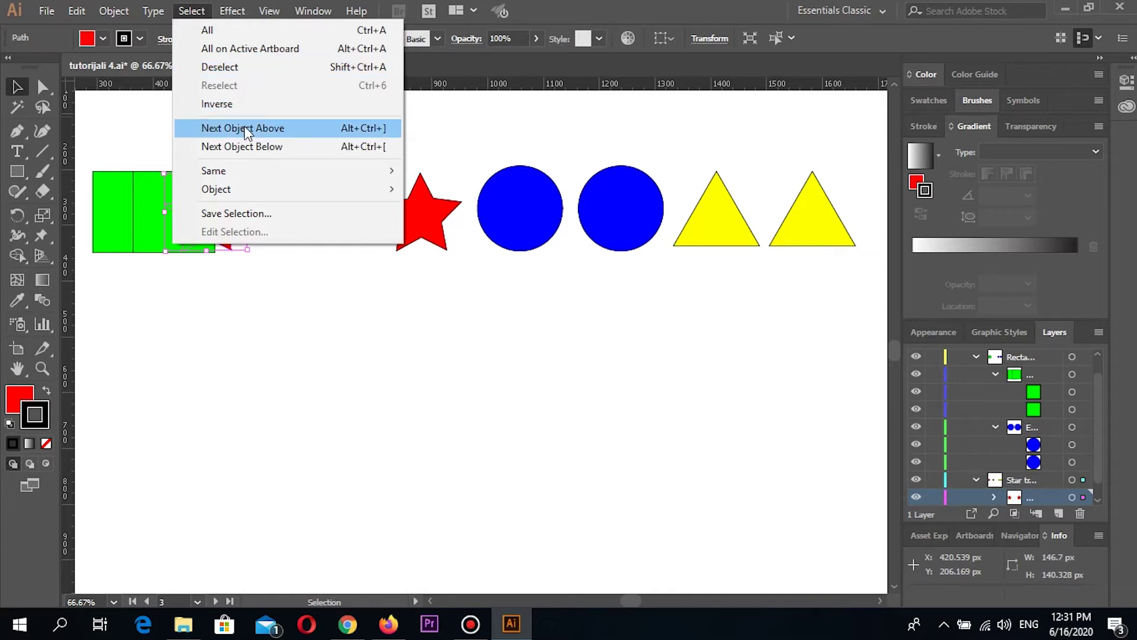
left_click(244, 128)
left_click(191, 11)
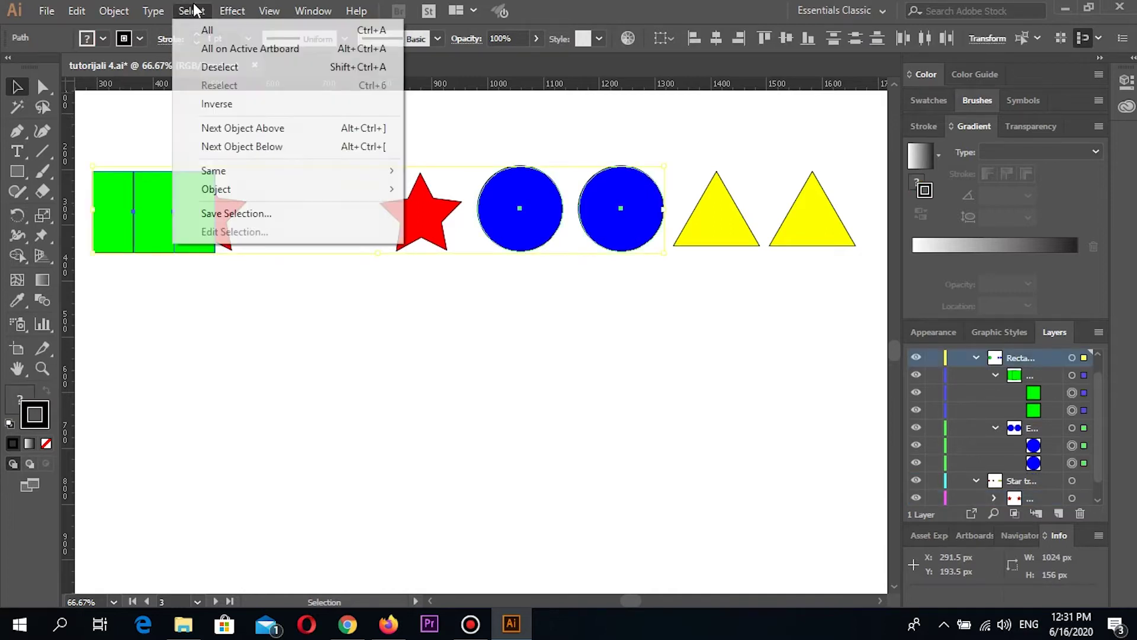
left_click(236, 146)
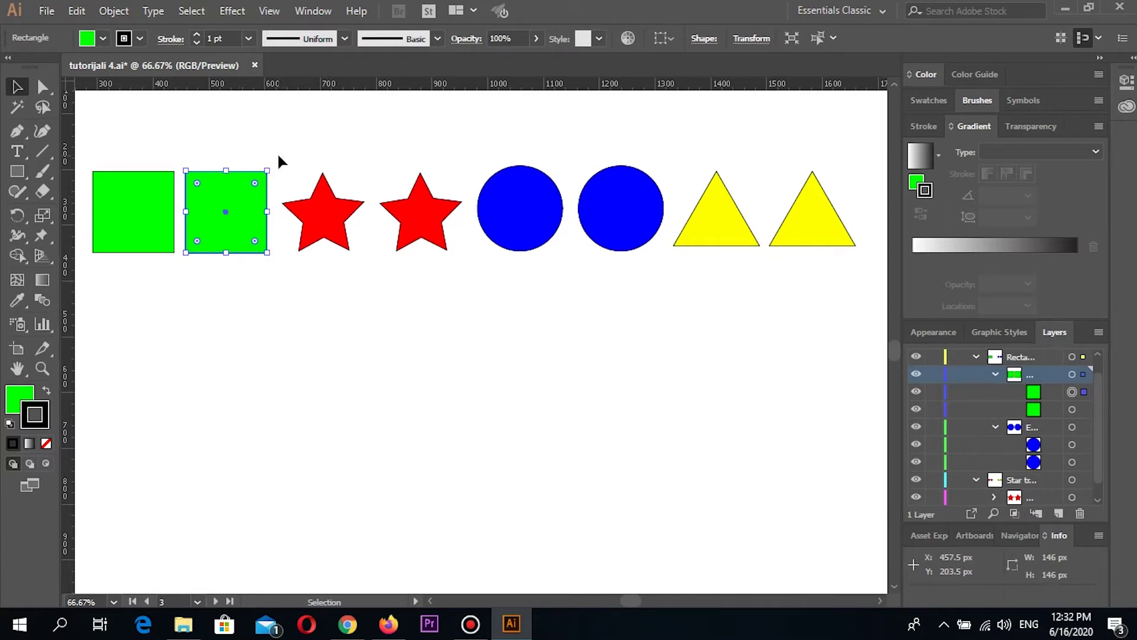
Lock the first blue circle with Object > Lock > Selection, then unlock everything with Object > Unlock All
left_click(122, 9)
mouse_move(176, 90)
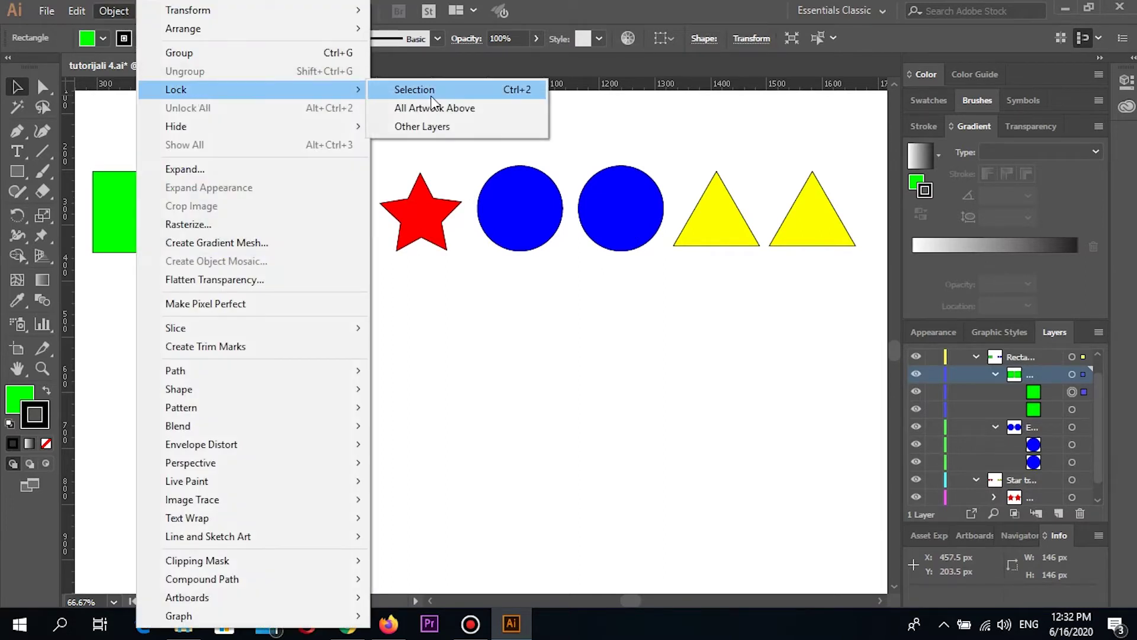
left_click(483, 320)
left_click(519, 219)
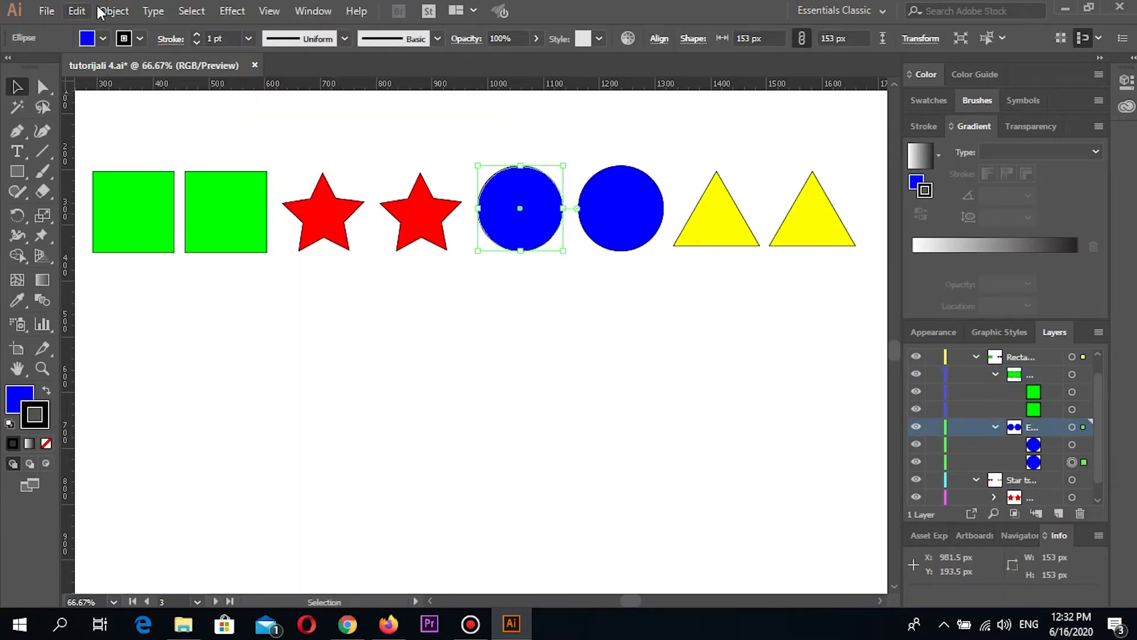
left_click(115, 11)
mouse_move(176, 90)
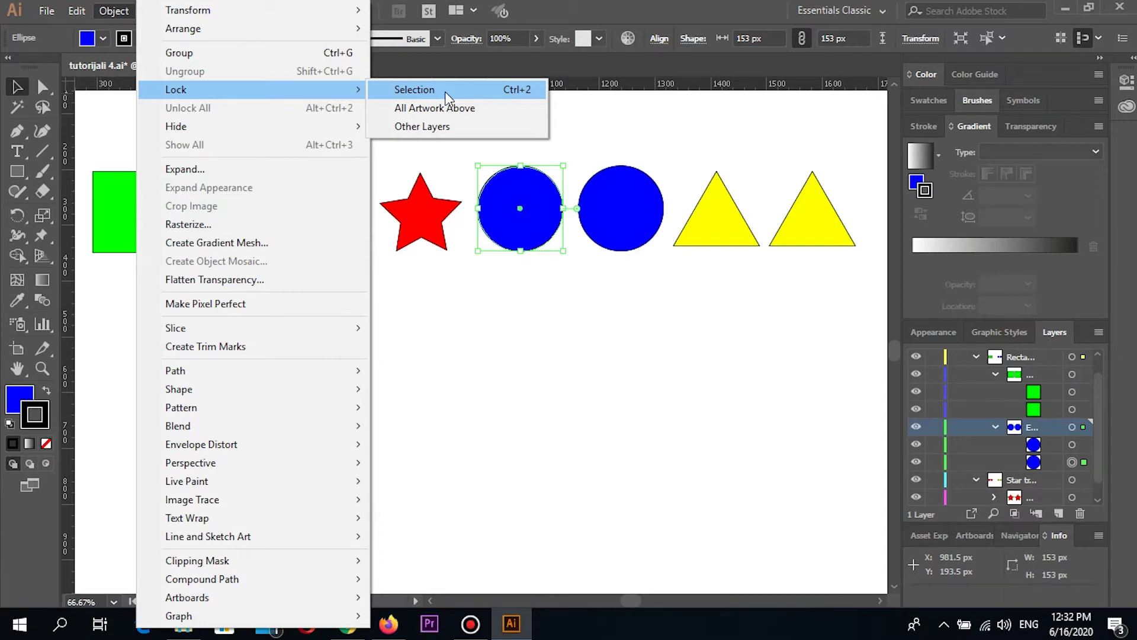
left_click(446, 90)
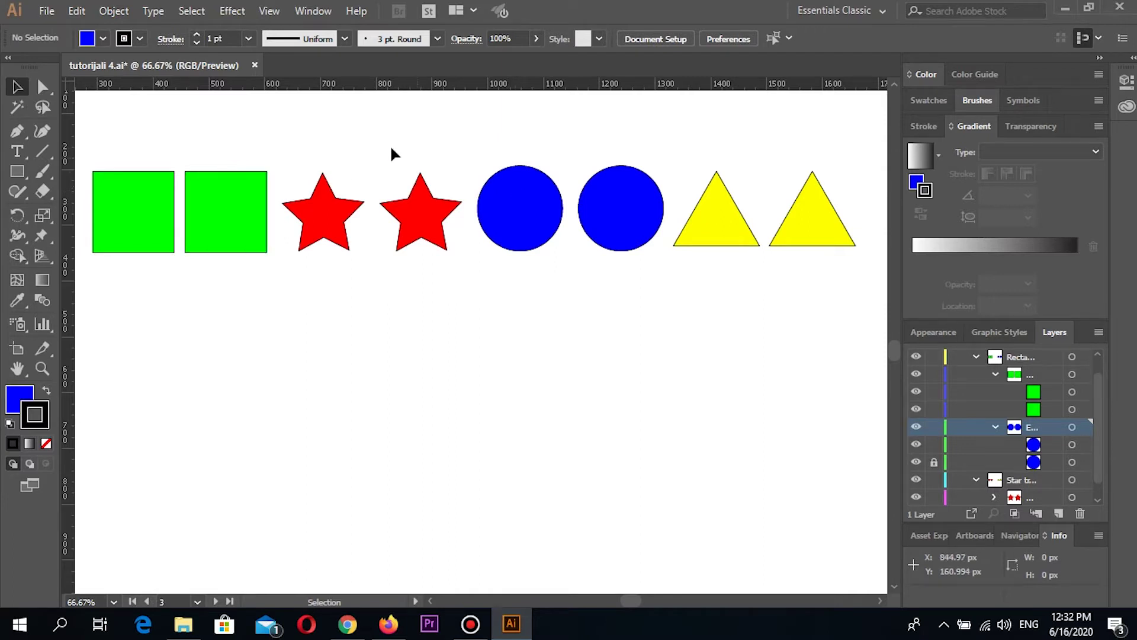
left_click(201, 14)
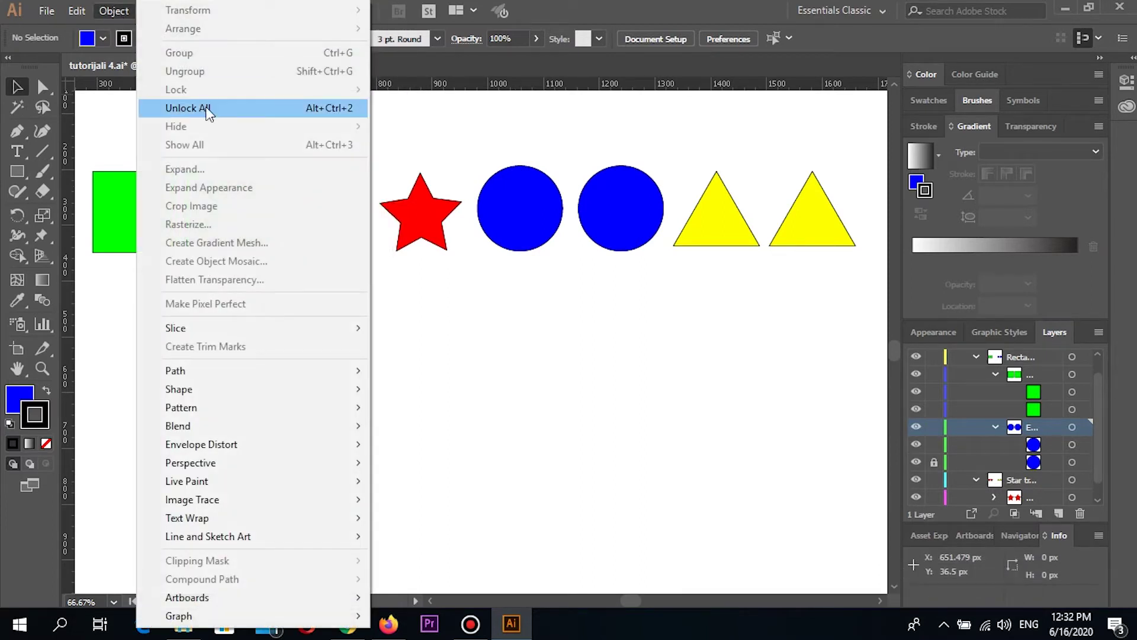
left_click(335, 108)
Move the first blue circle onto the second, hide it, then restore it with Object > Show All
left_click(508, 221)
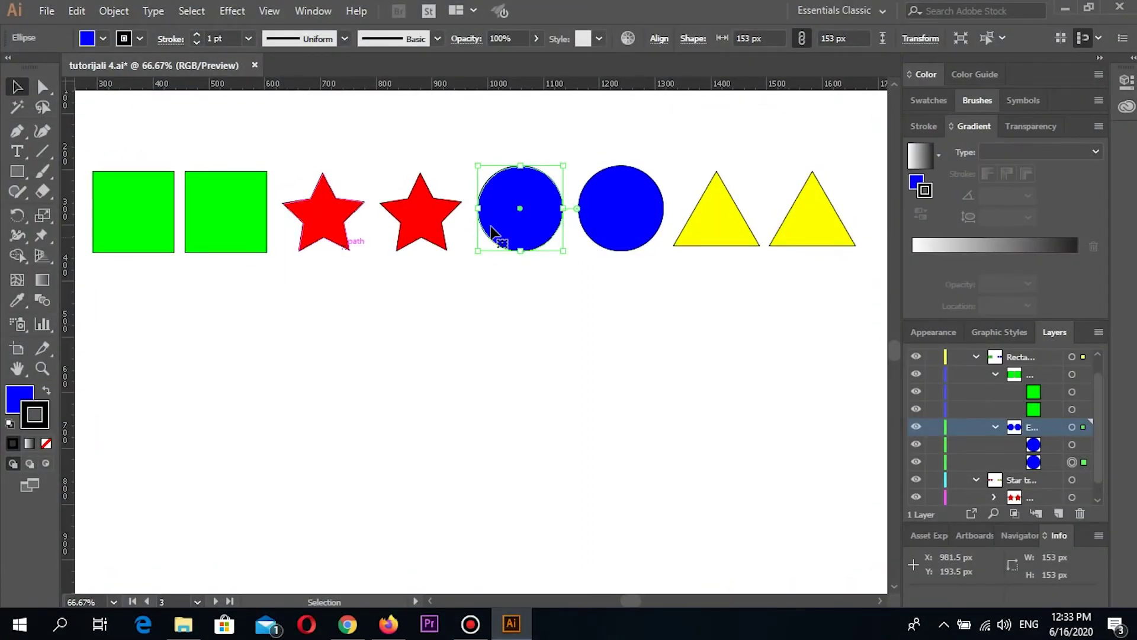
left_click_drag(520, 195, 620, 189)
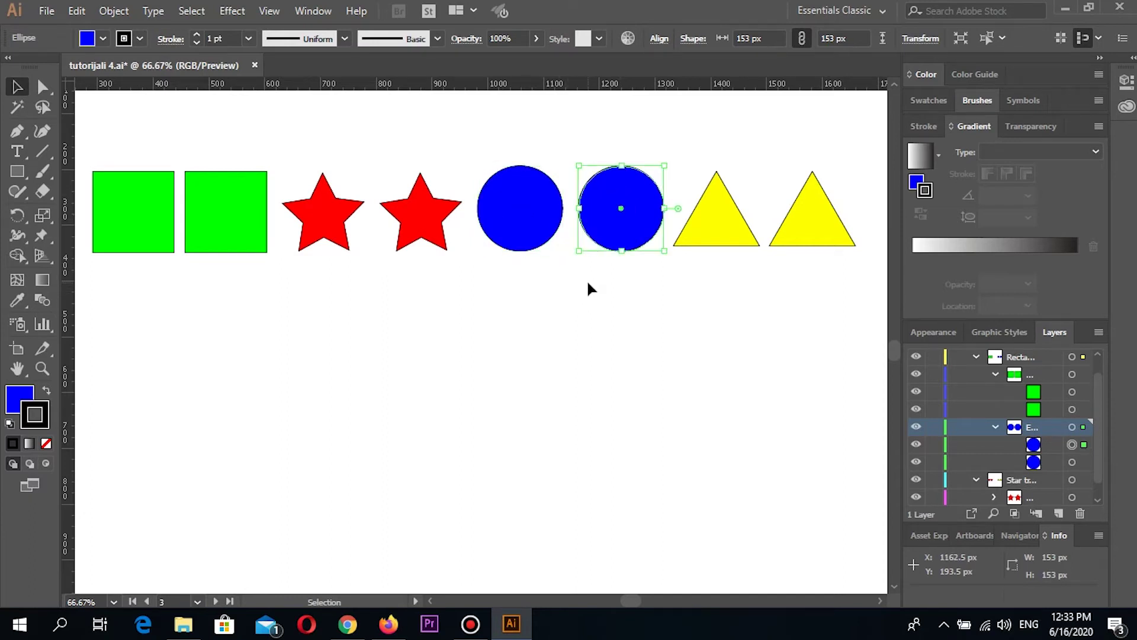
left_click(113, 11)
mouse_move(176, 126)
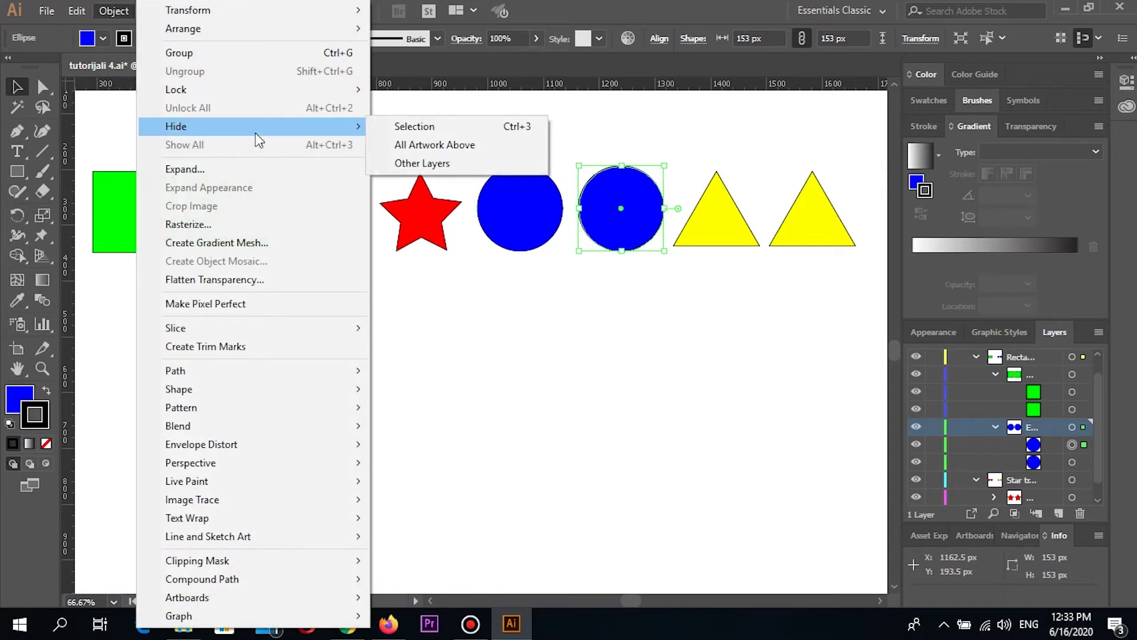
left_click(446, 127)
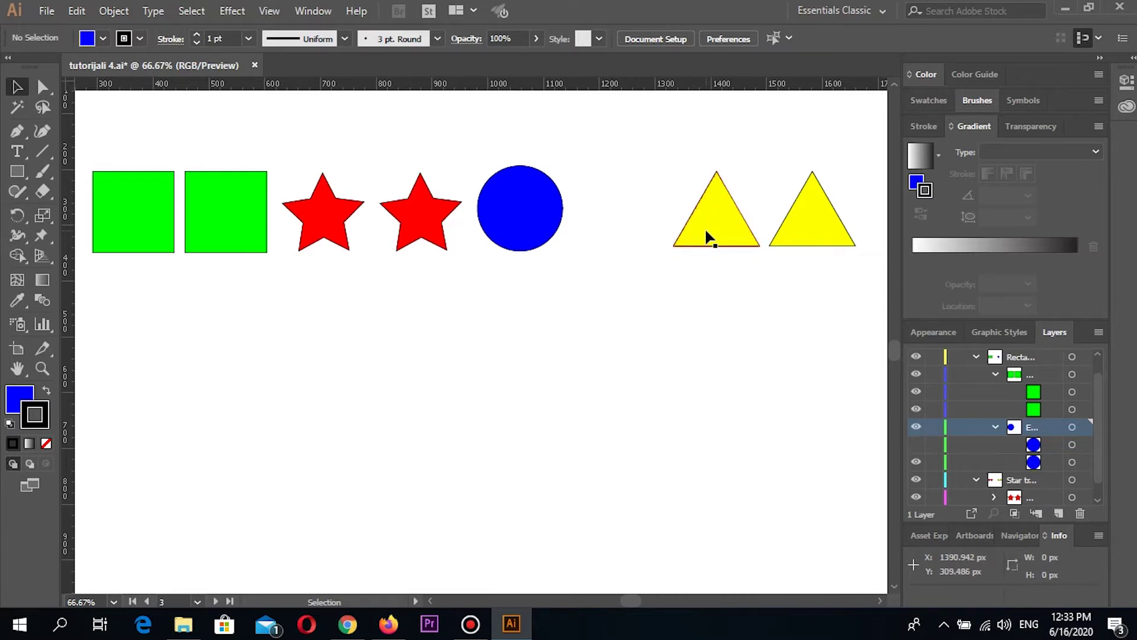
left_click(113, 11)
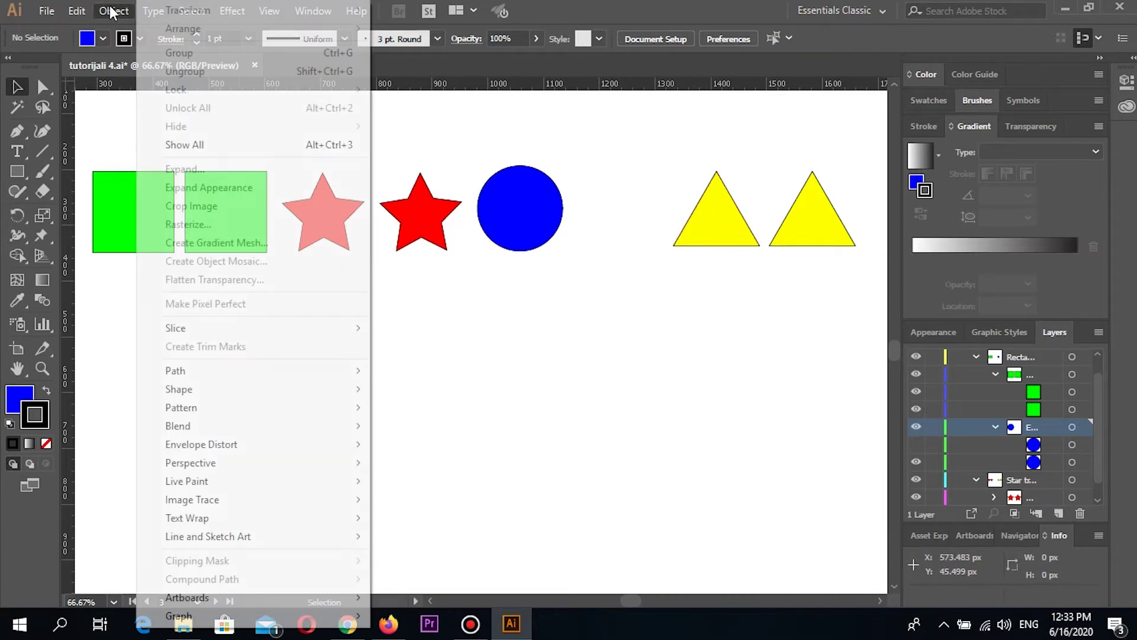
left_click(274, 144)
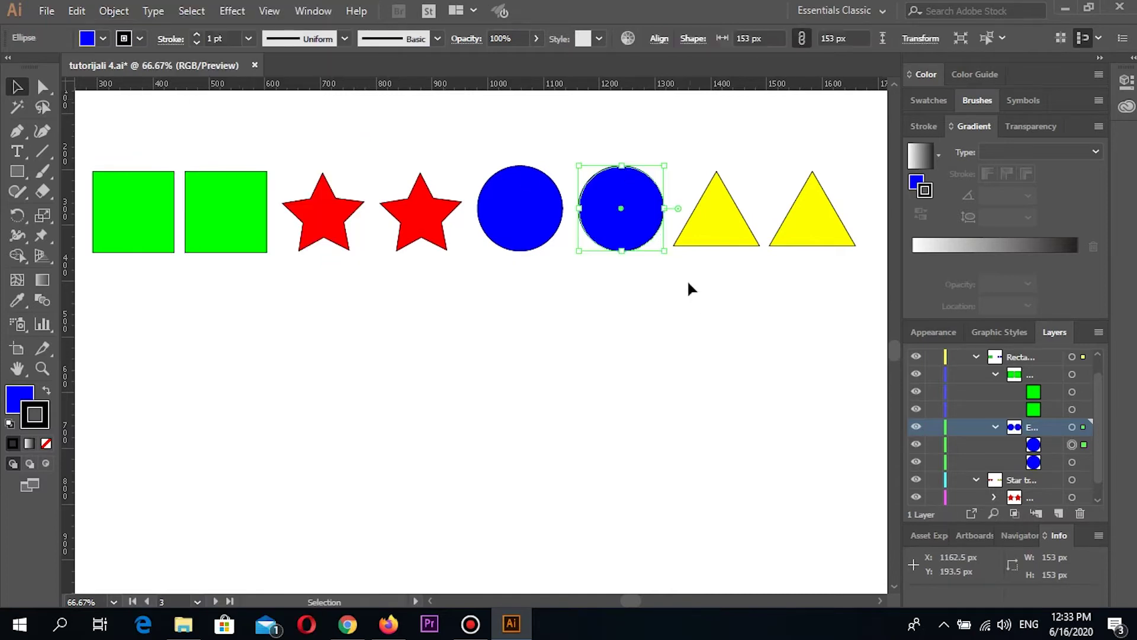
left_click(728, 227)
left_click(817, 228)
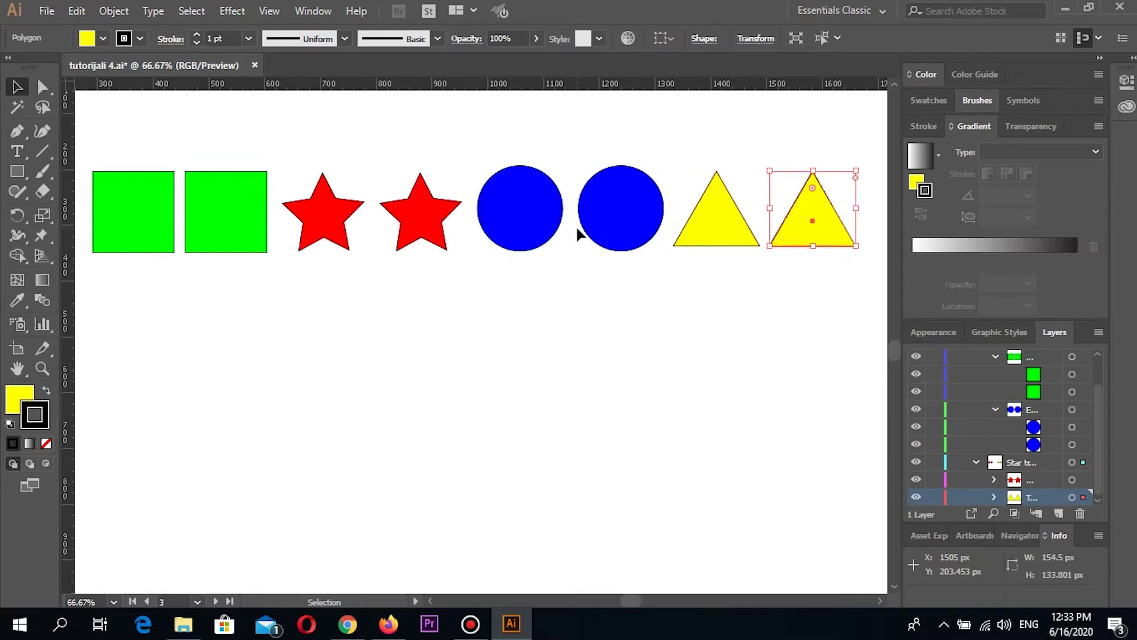
left_click(629, 230, "shift")
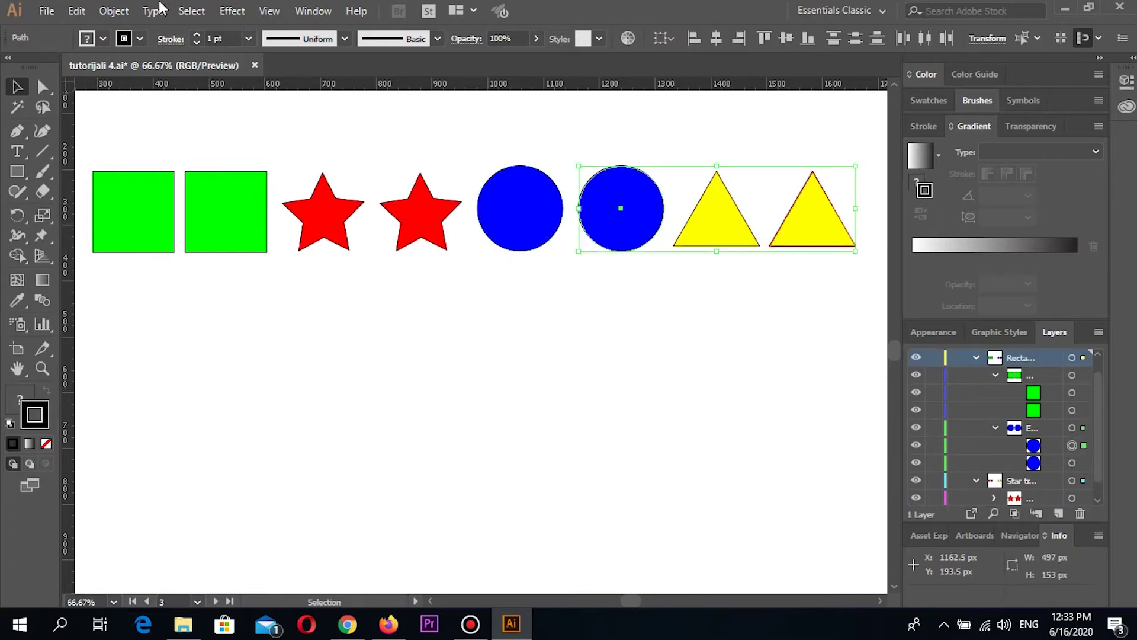
left_click(113, 11)
mouse_move(176, 126)
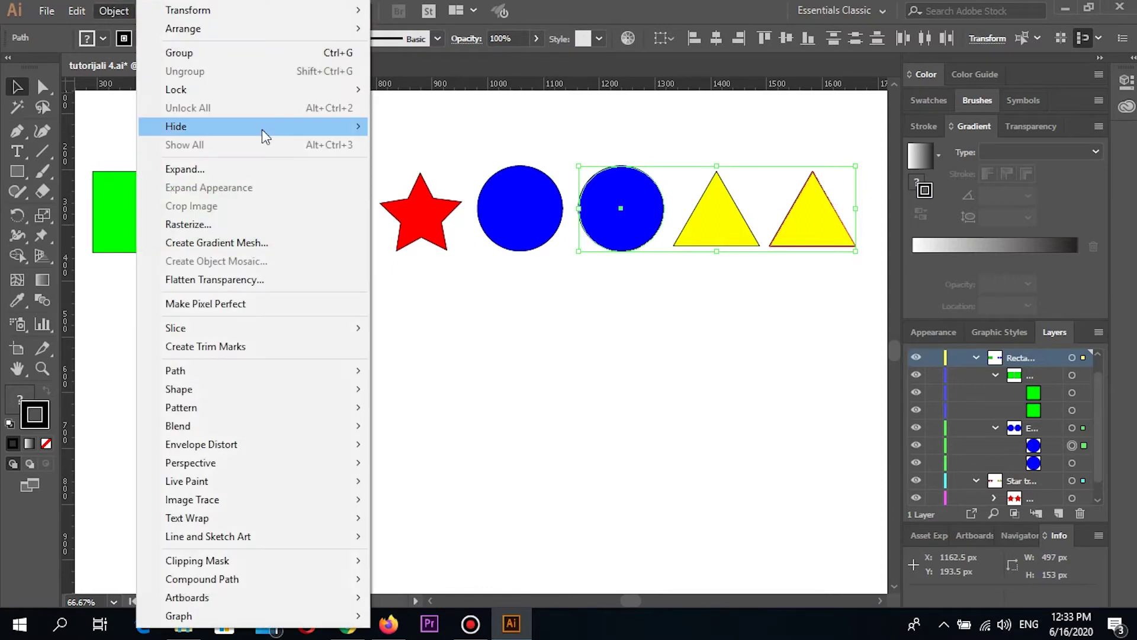
left_click(390, 131)
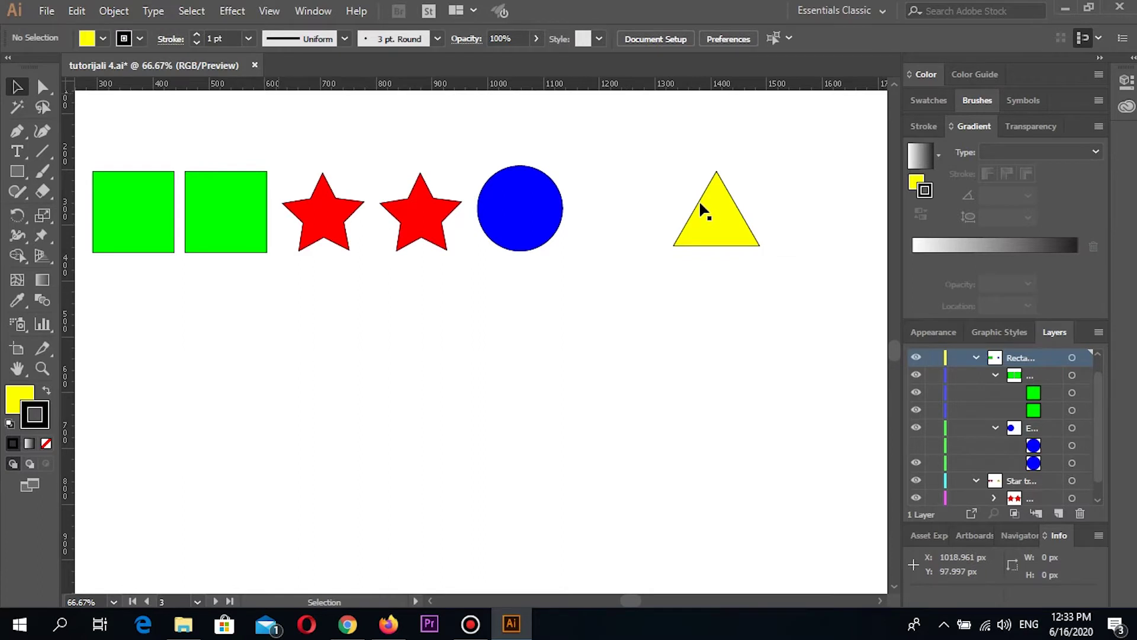
left_click(115, 11)
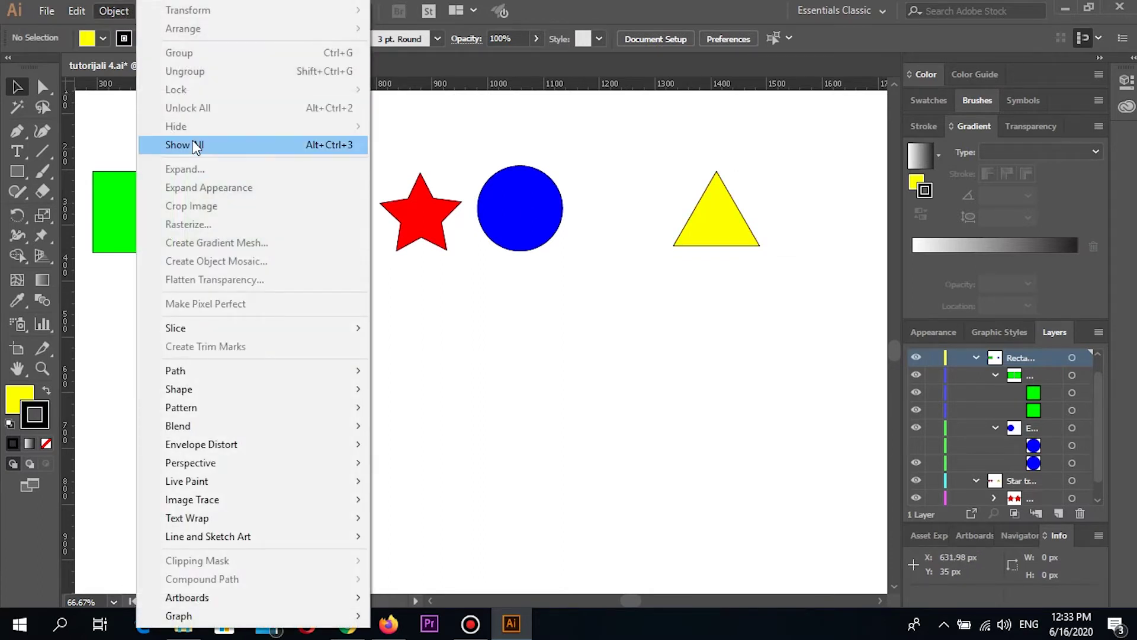
left_click(191, 145)
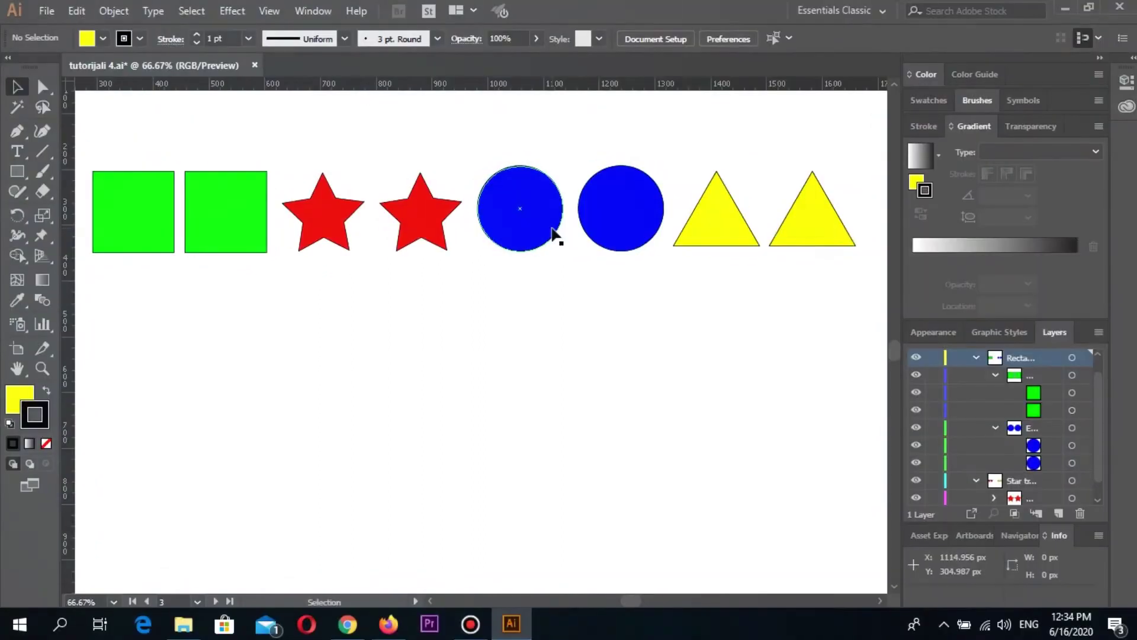
left_click(520, 236)
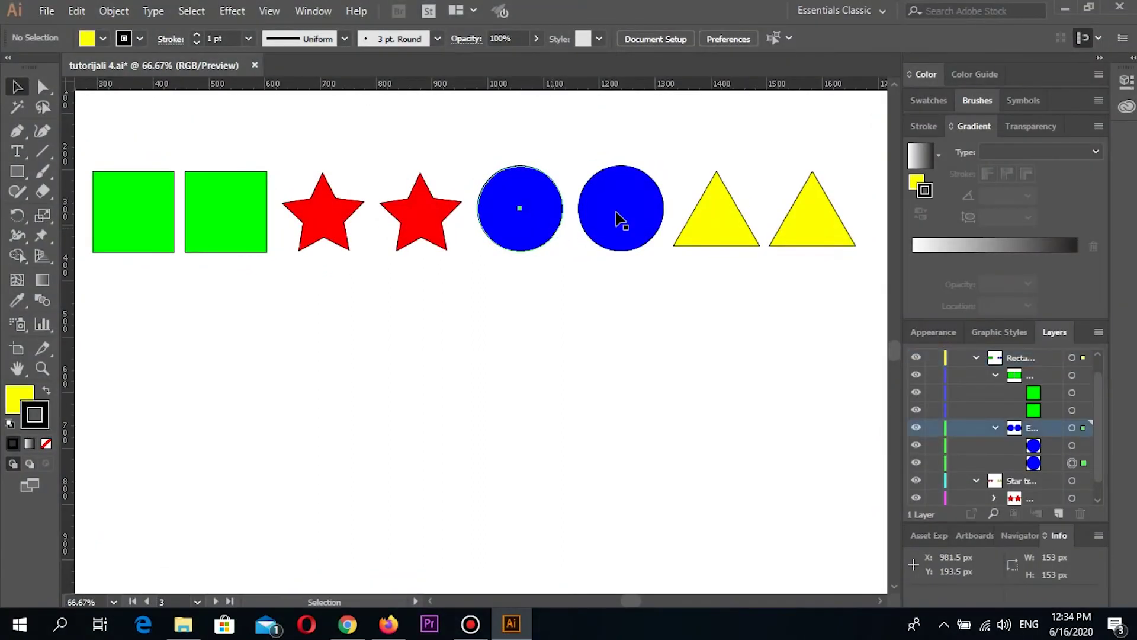
Group both red stars with the left blue circle, move the group, then ungroup it
left_click(340, 233, "shift")
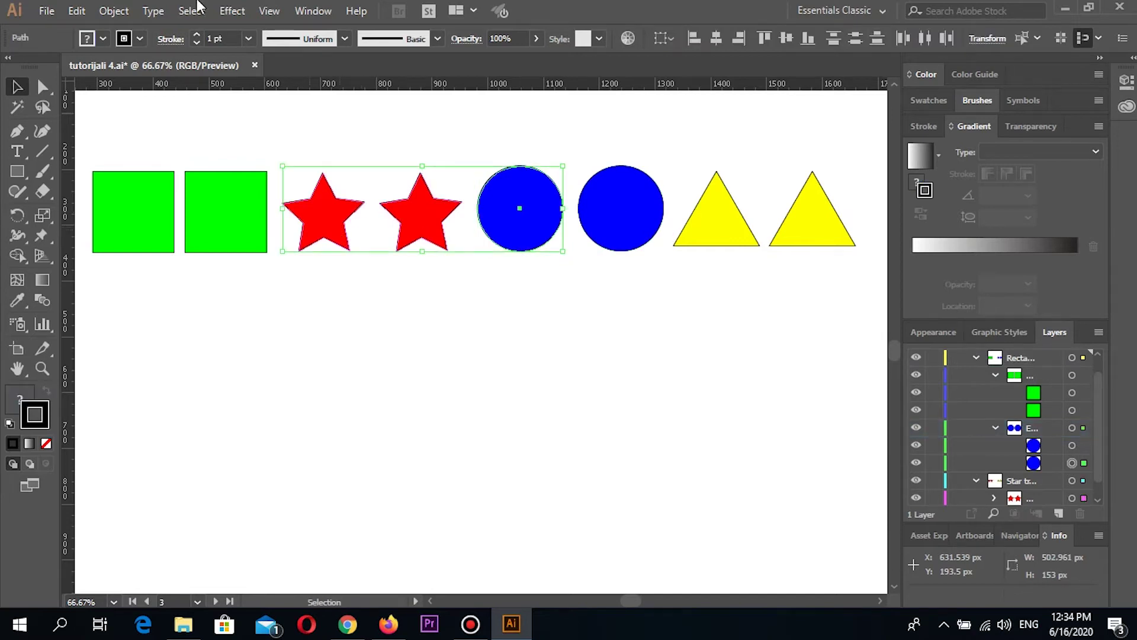
left_click(111, 11)
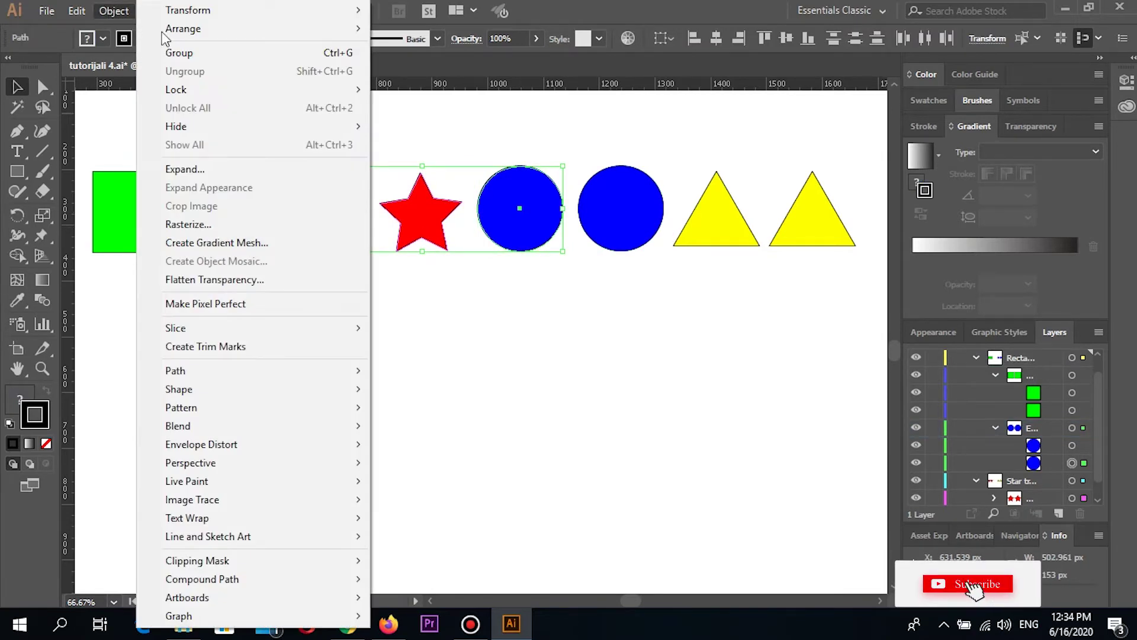
left_click(218, 53)
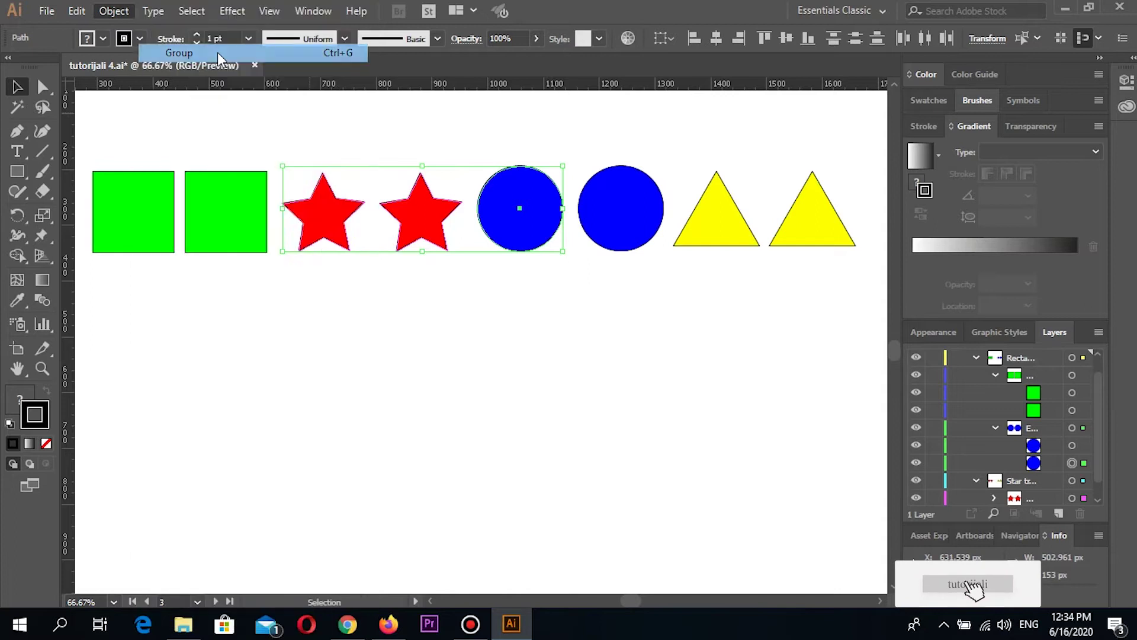
left_click(470, 279)
left_click(329, 223)
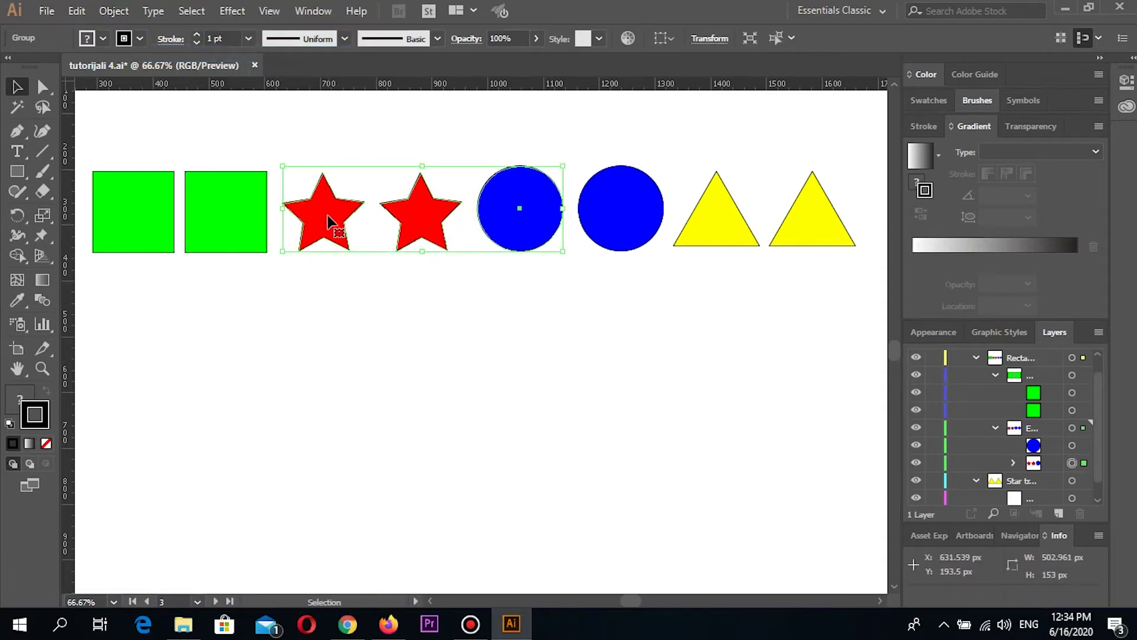
left_click_drag(328, 220, 329, 220)
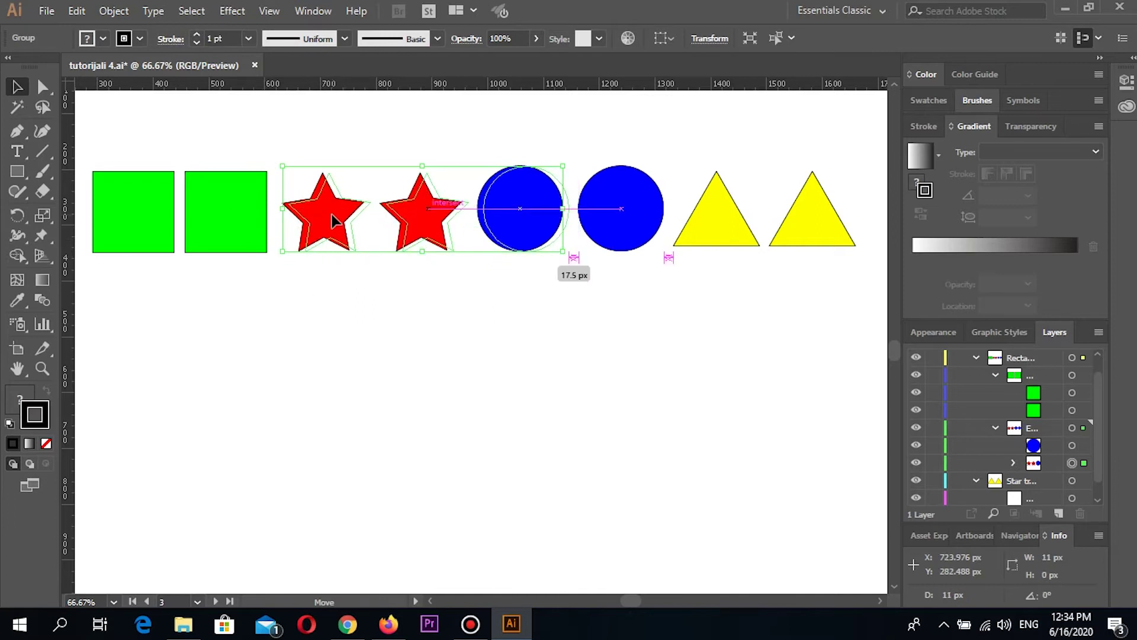
left_click(114, 10)
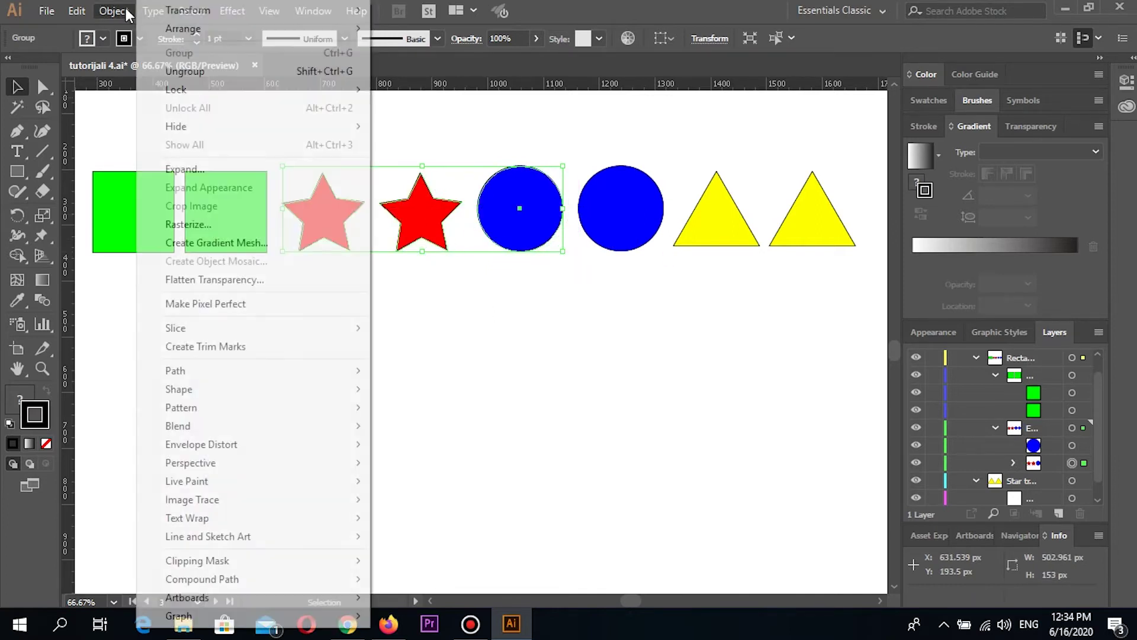
left_click(178, 72)
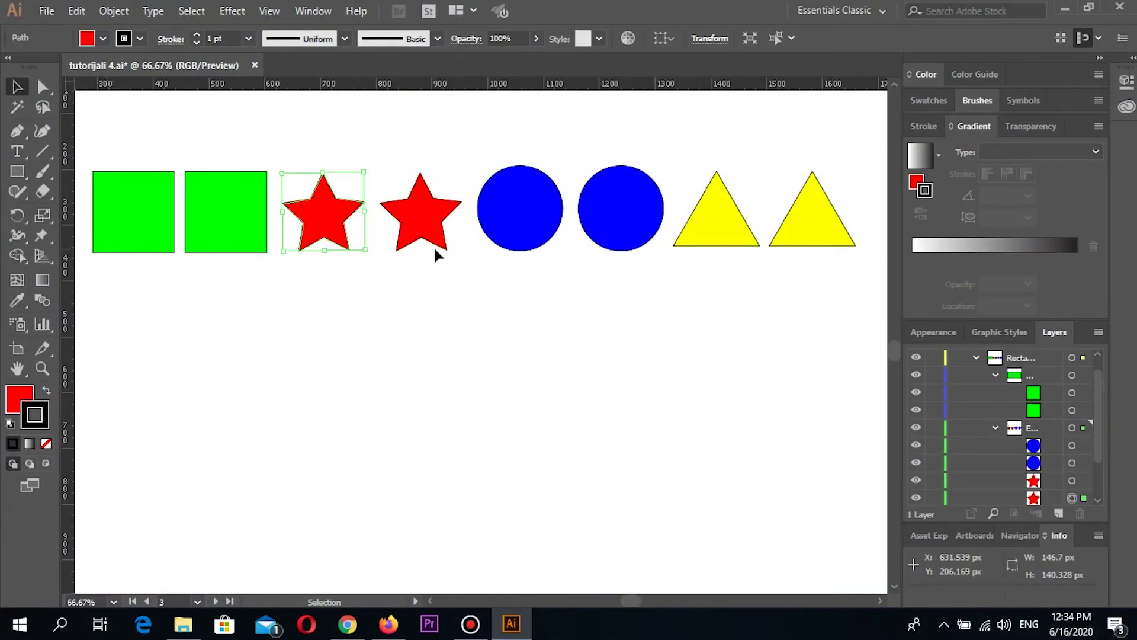
Select the second red star and the left blue circle, then switch to Direct Selection (A)
left_click(419, 229)
left_click(558, 209)
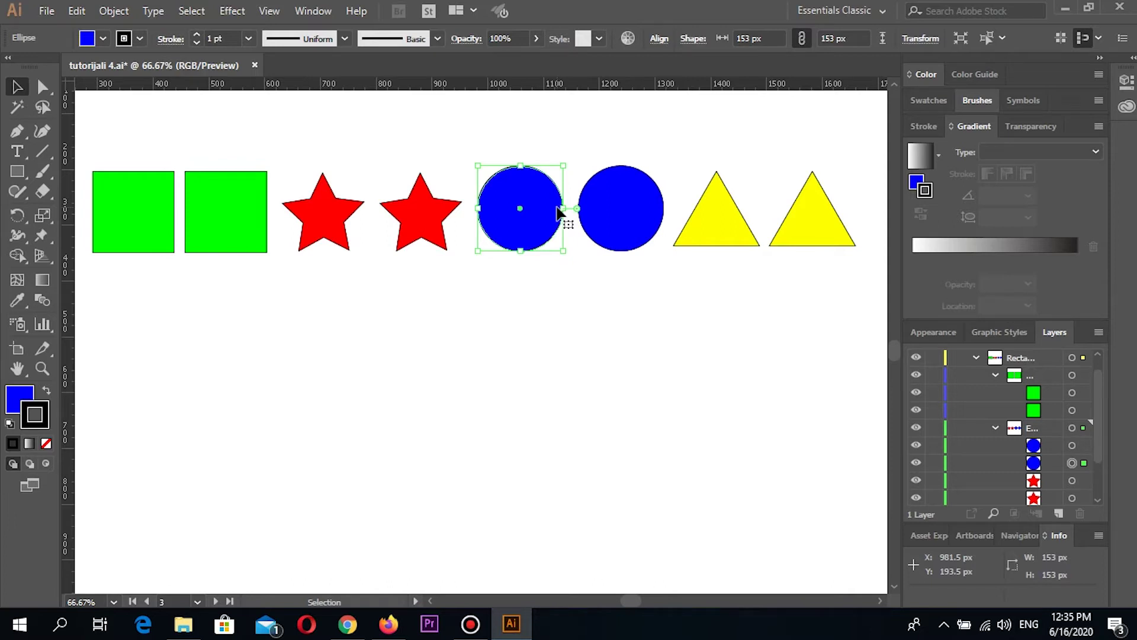
key("a")
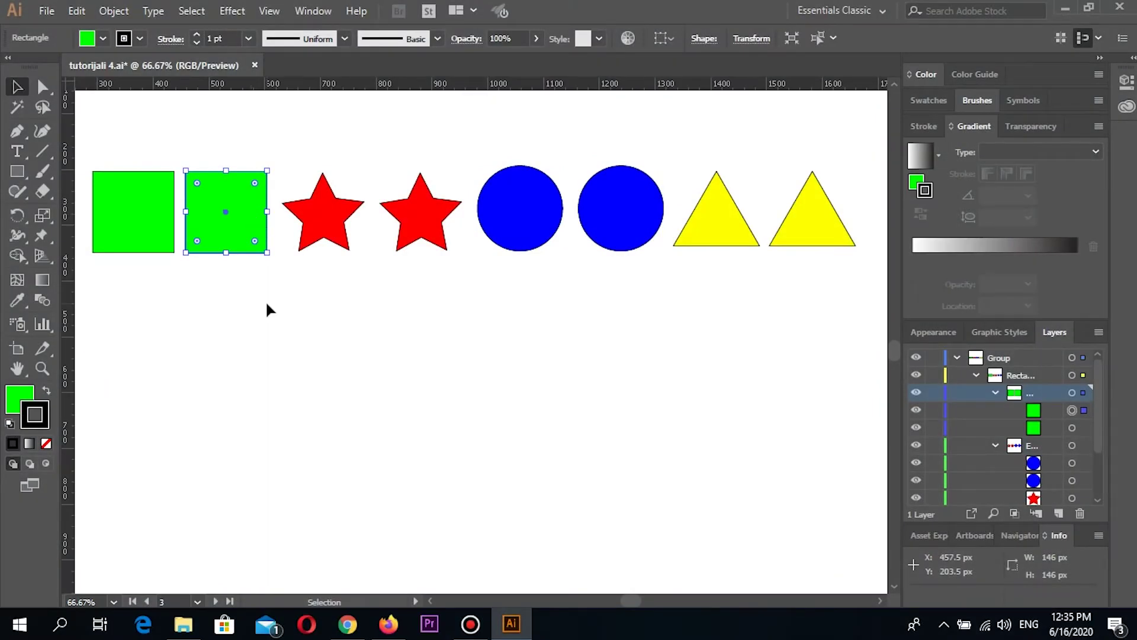
double_click(16, 88)
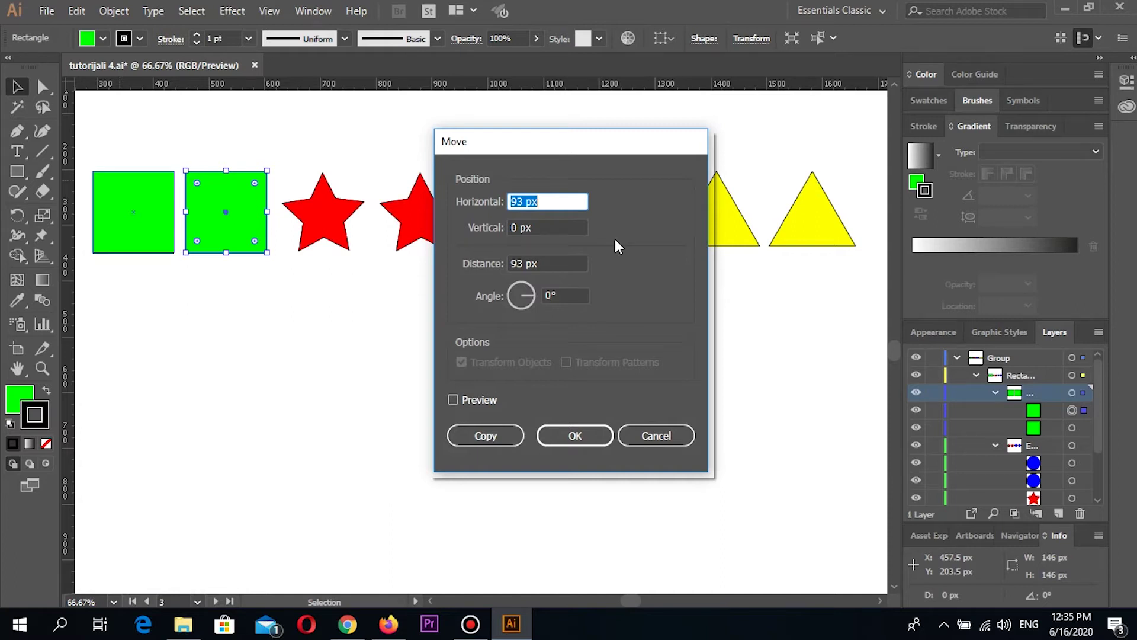
left_click_drag(511, 231, 518, 224)
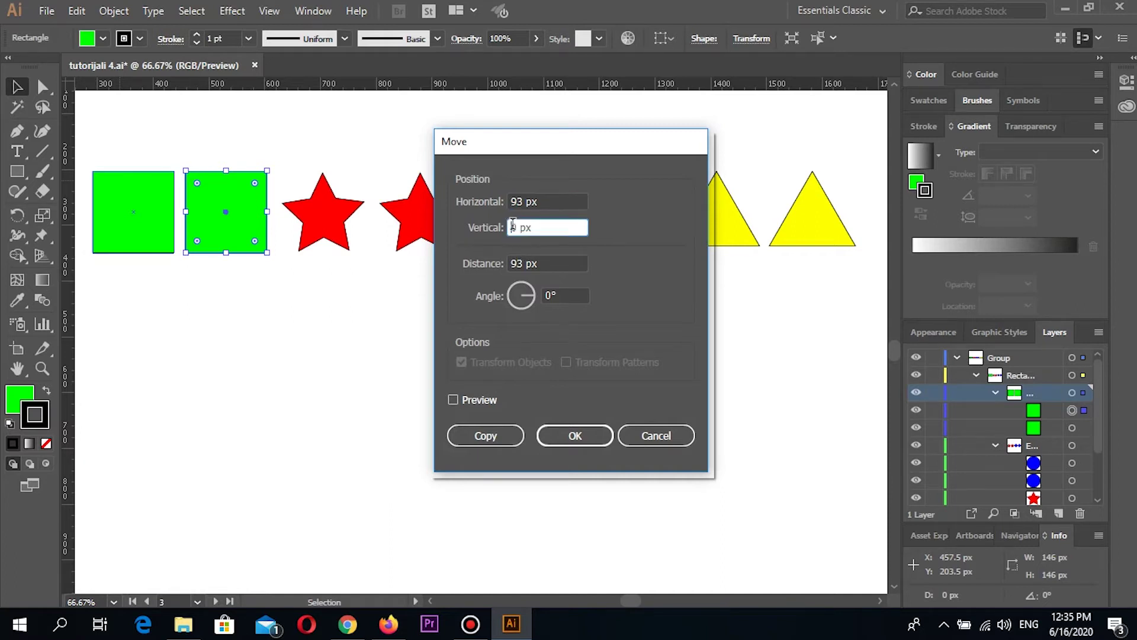
type("2")
type("0")
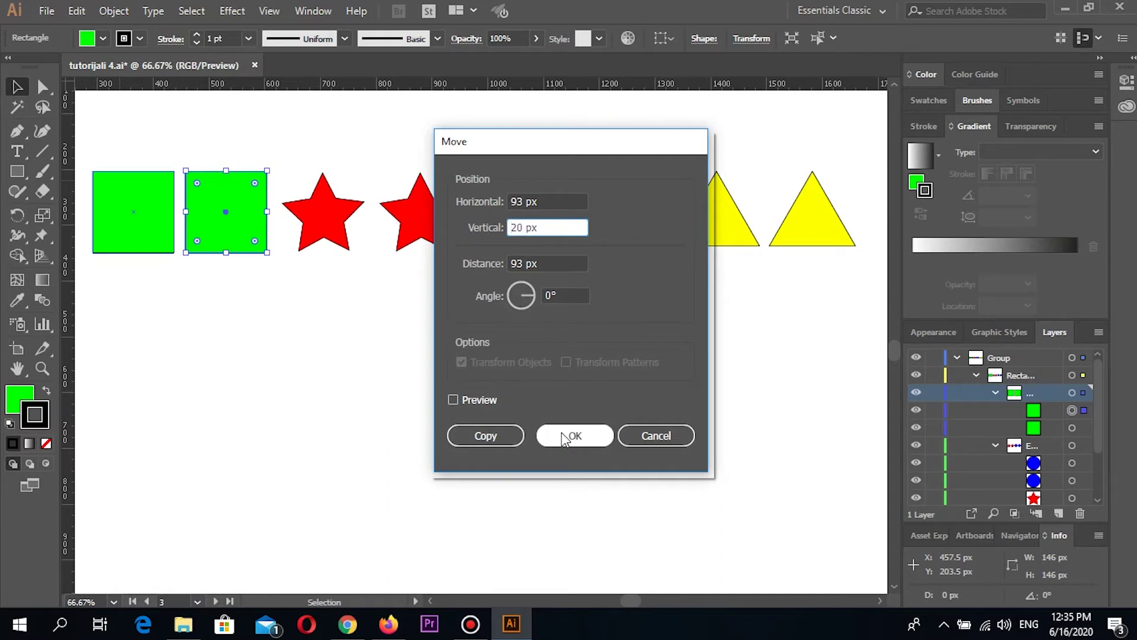
key("Tab")
key("Tab")
type("320")
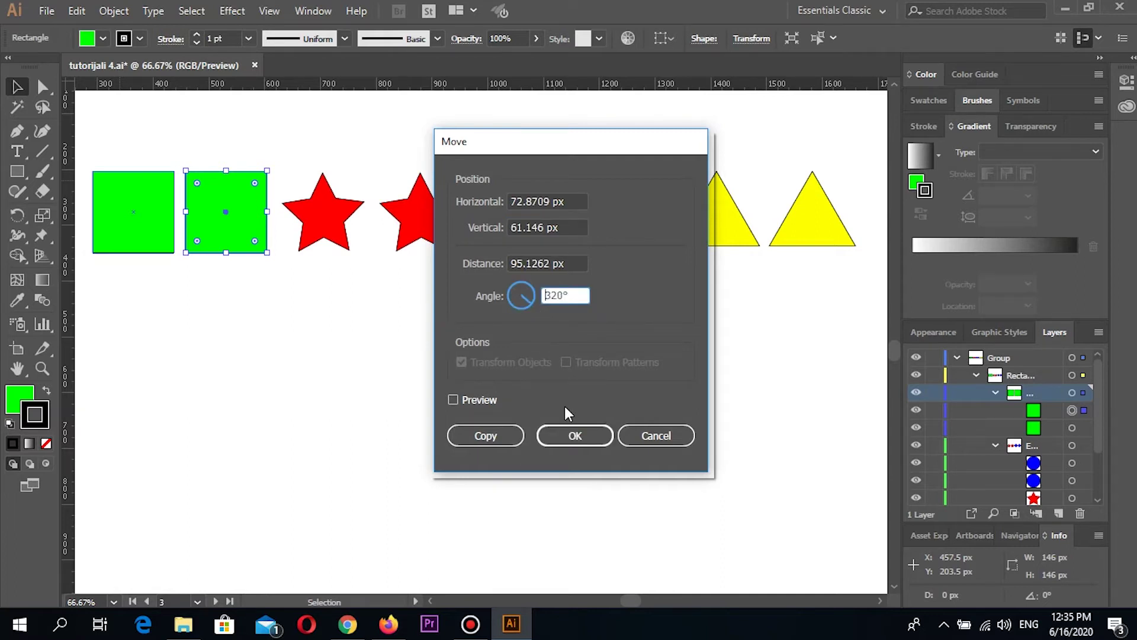
left_click(574, 436)
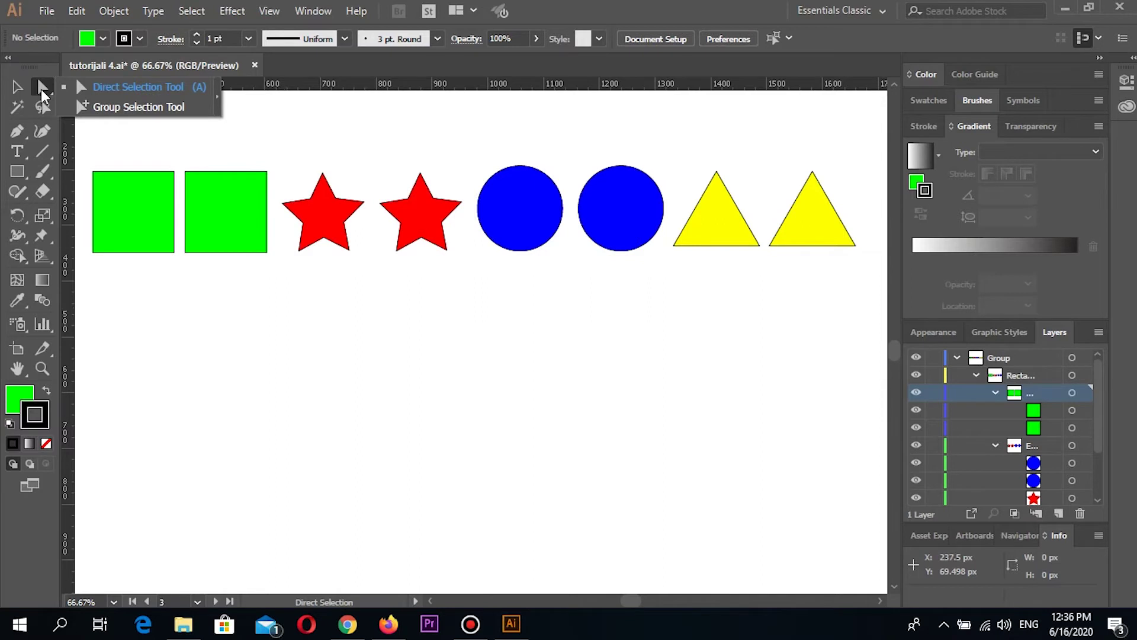
left_click(119, 88)
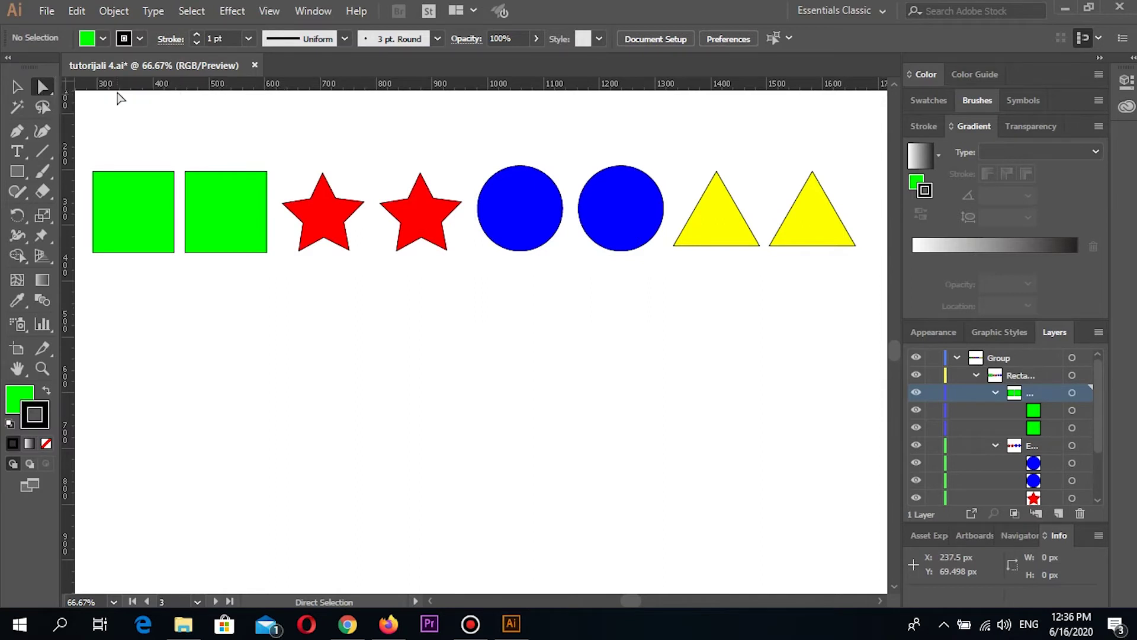
left_click(326, 190)
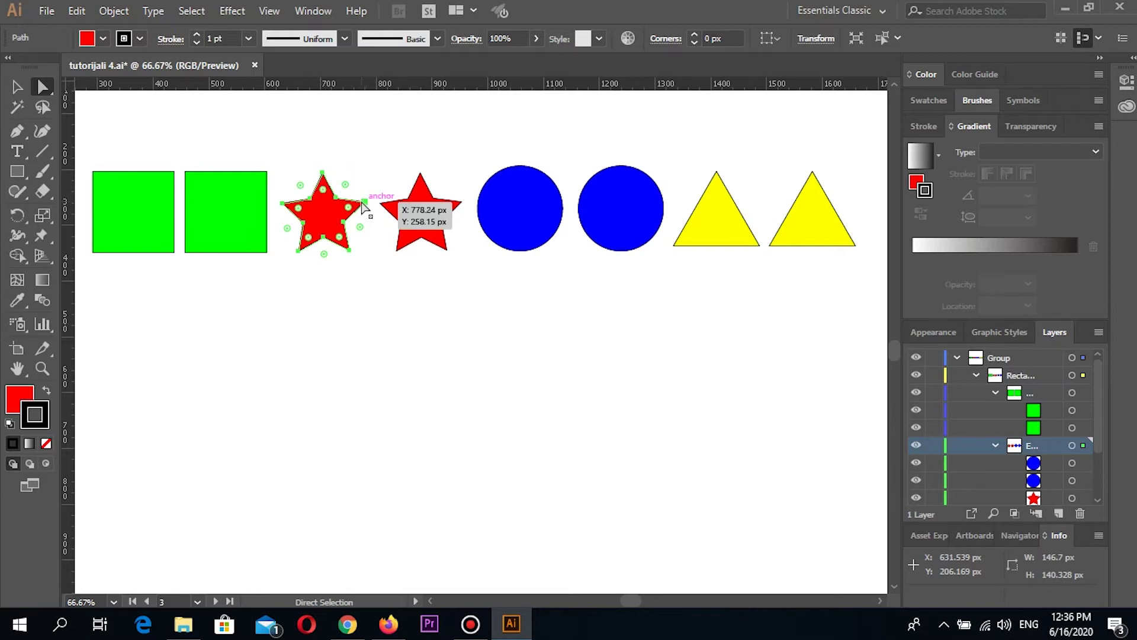
key("z")
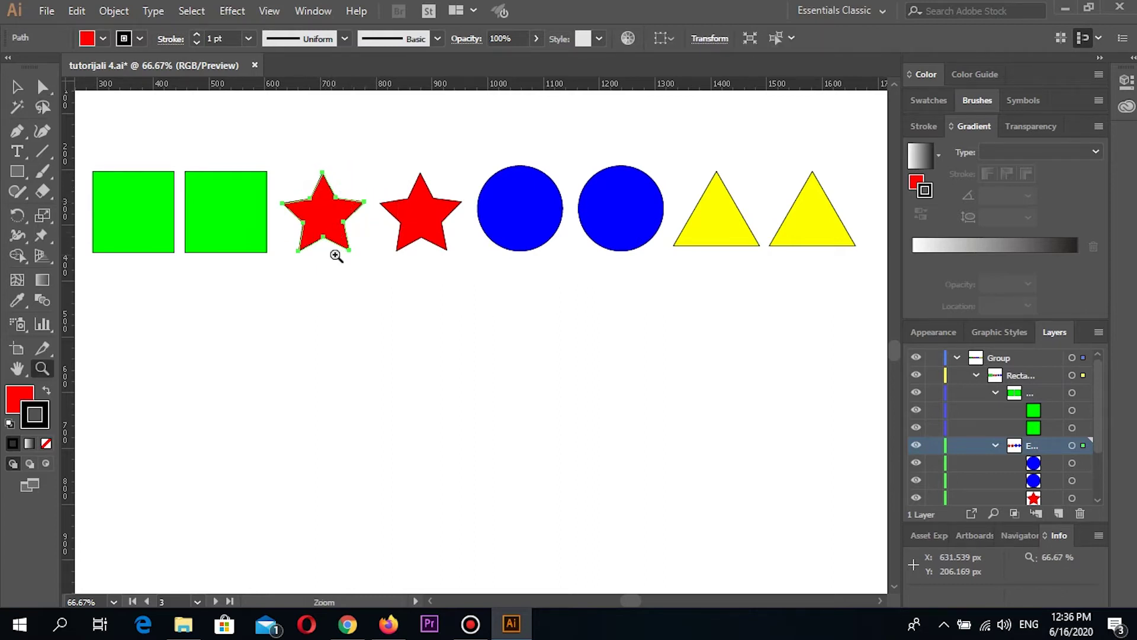
left_click(336, 256)
left_click(493, 286)
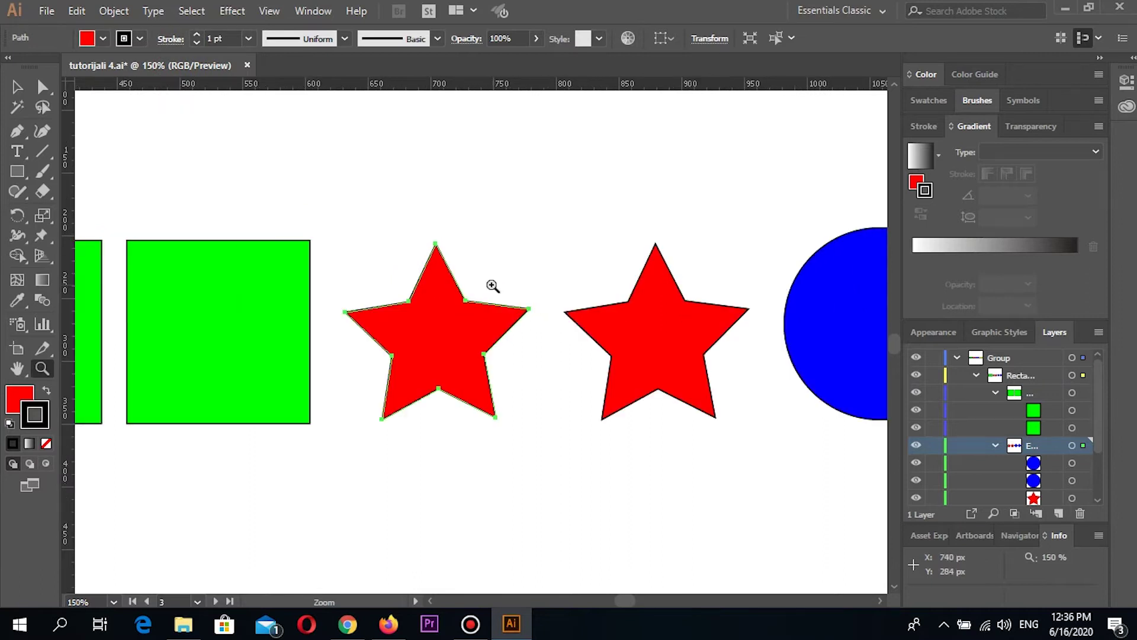
left_click_drag(460, 324, 452, 277)
key("a")
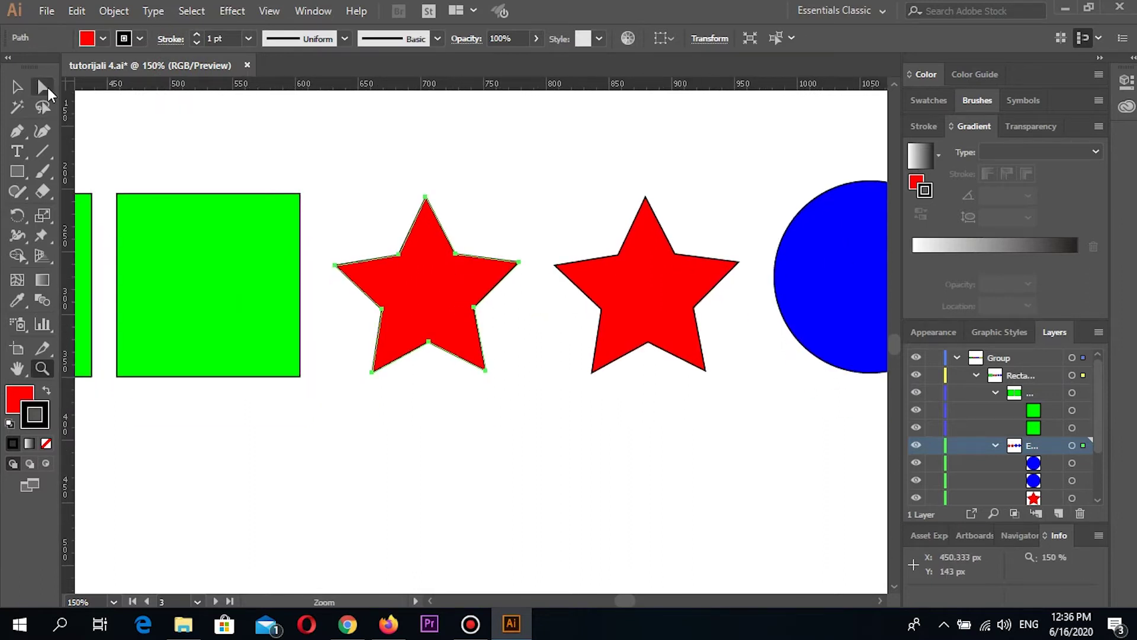
left_click(426, 196)
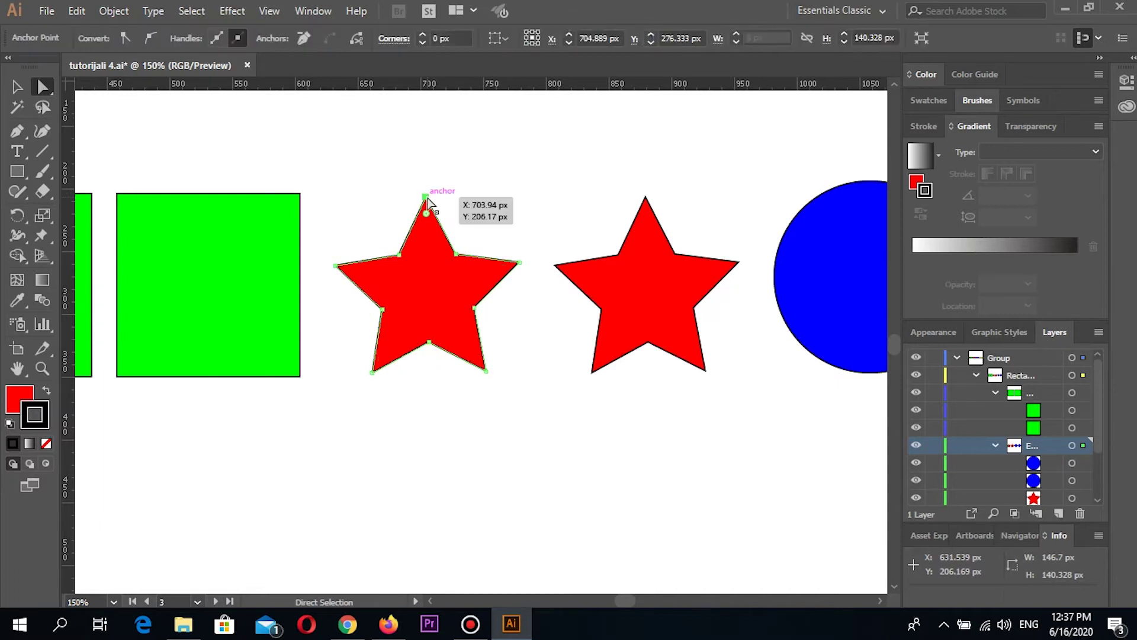
left_click_drag(426, 196, 465, 189)
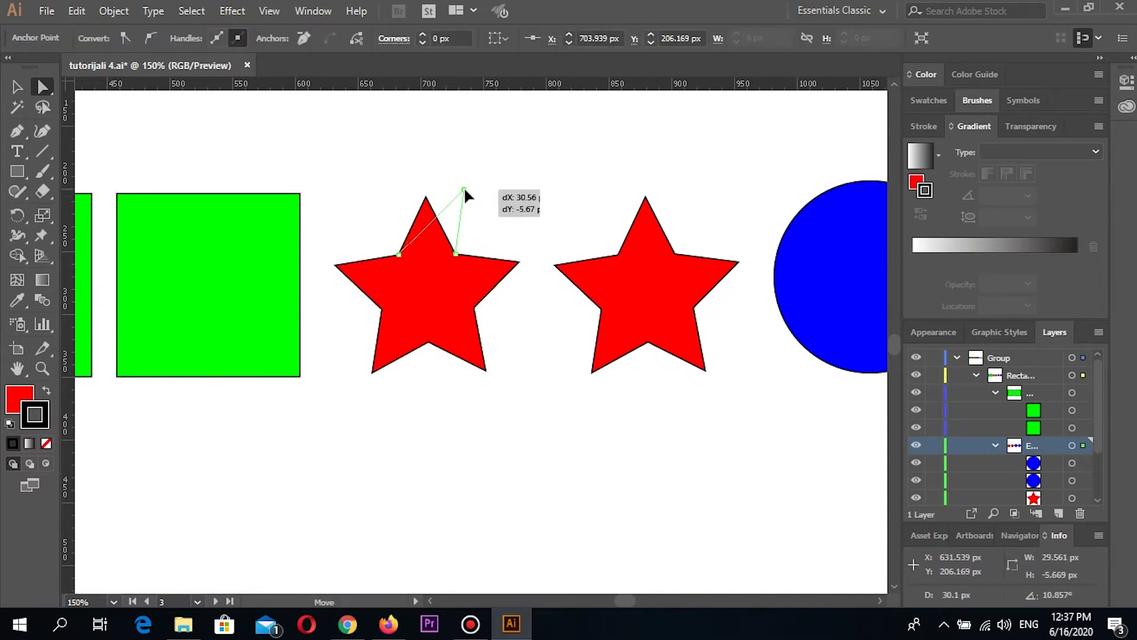
left_click_drag(465, 189, 398, 201)
key("ctrl+z")
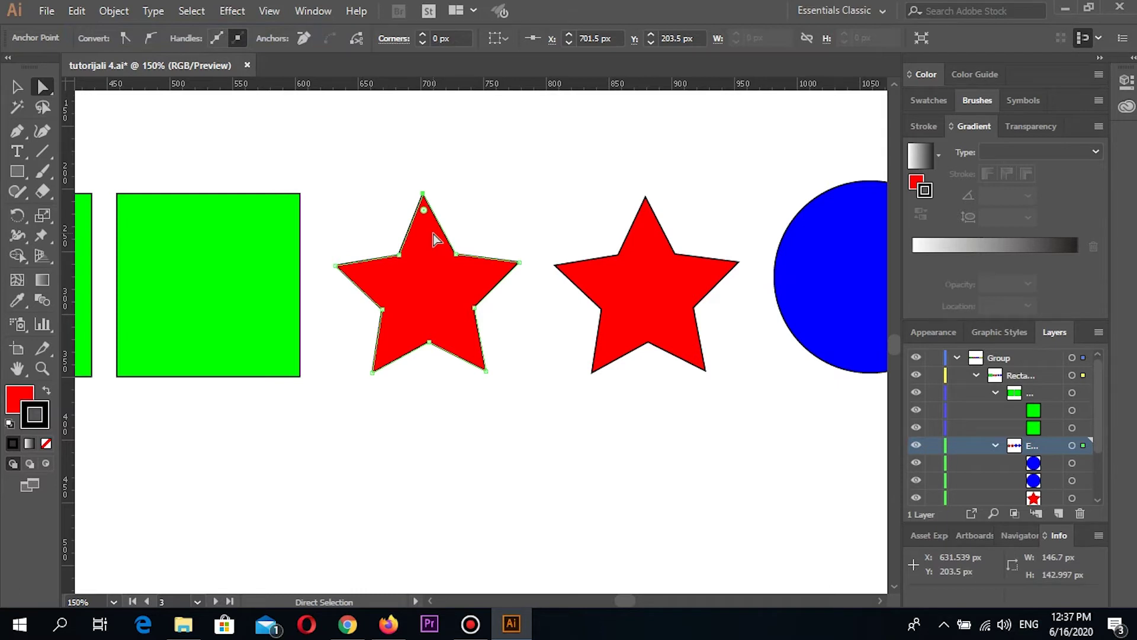
key("ctrl")
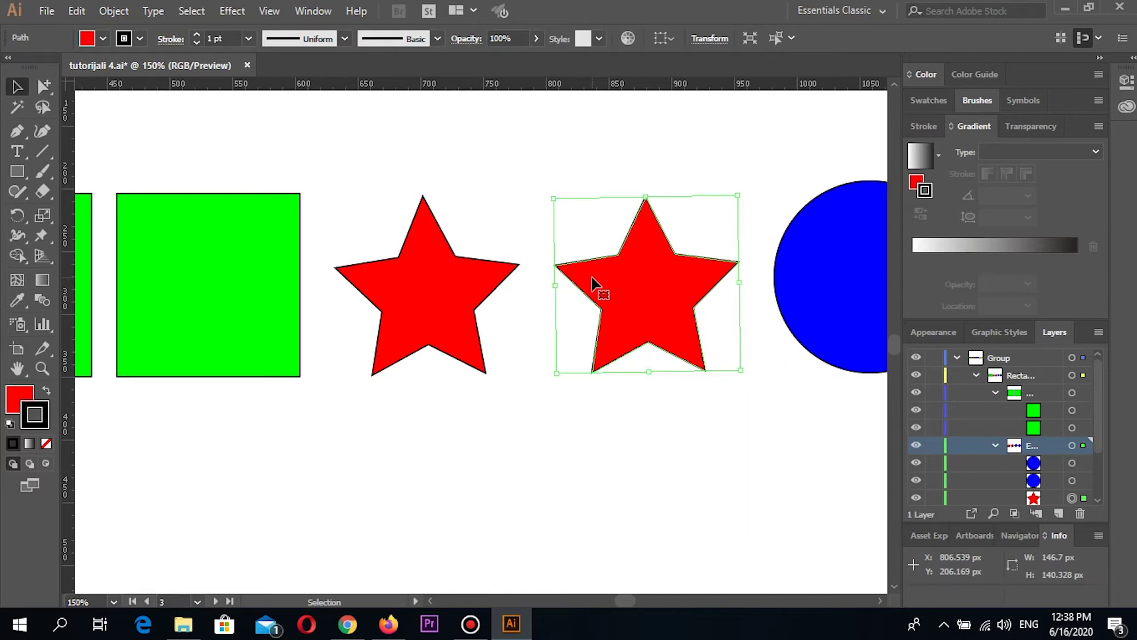
With the Magic Wand at 66.67% zoom, select each colour pair—squares, stars, circles, triangles—then open Window
left_click(43, 113)
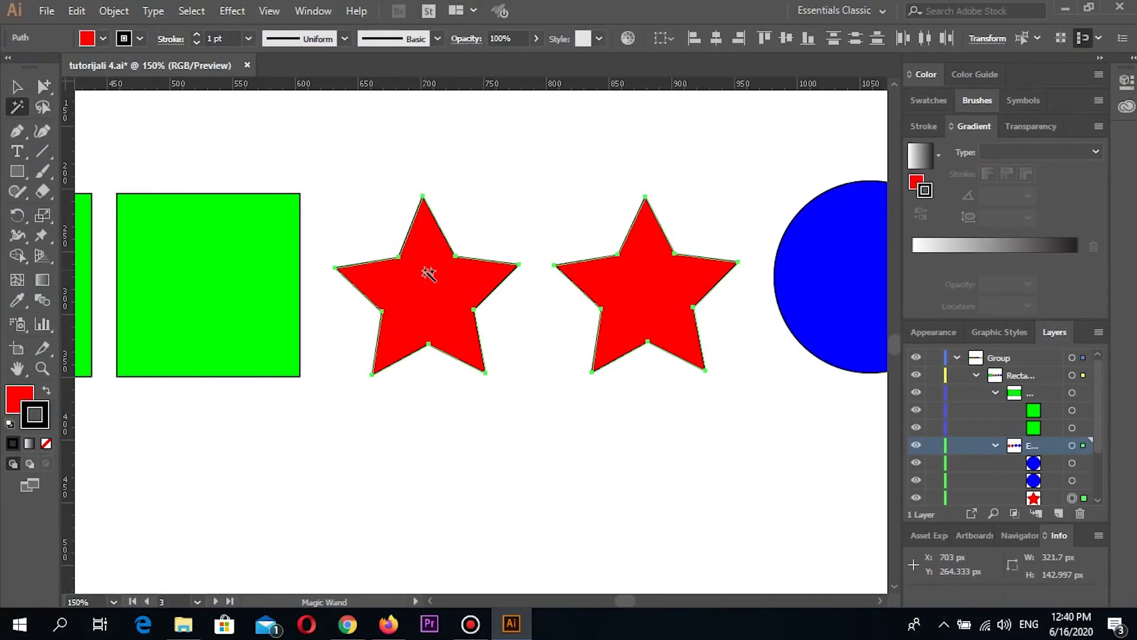
left_click(213, 280)
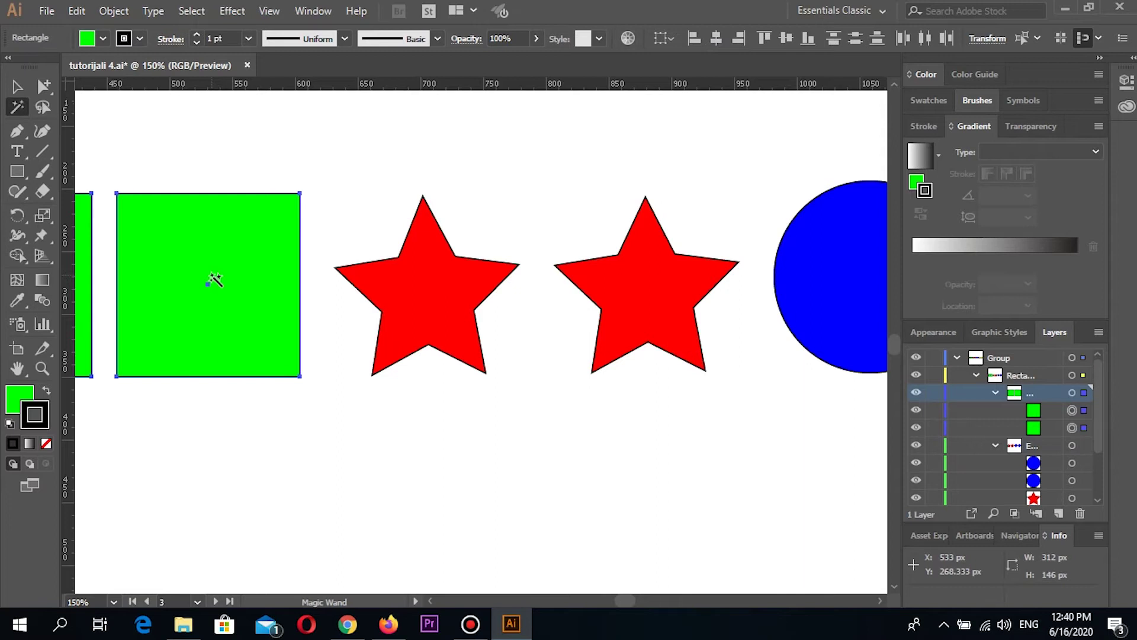
key("ctrl+minus")
key("ctrl+minus")
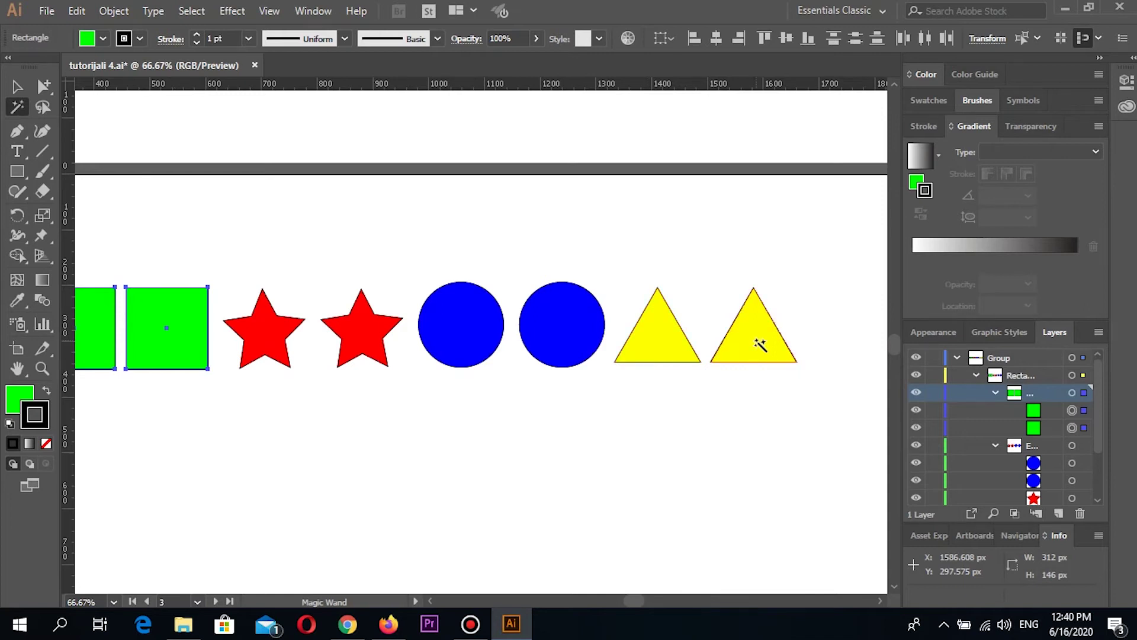
left_click(759, 344)
left_click(583, 326)
left_click(368, 325)
left_click(169, 325)
left_click(658, 331)
left_click(313, 11)
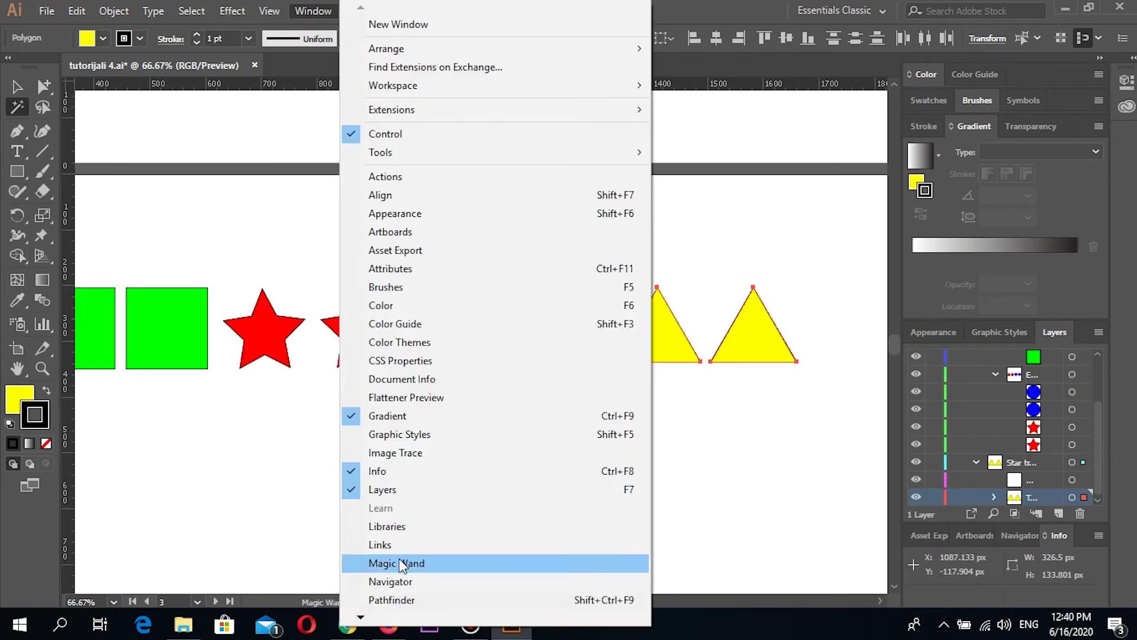
Open the Magic Wand panel to review its fill-colour tolerance settings
left_click(403, 565)
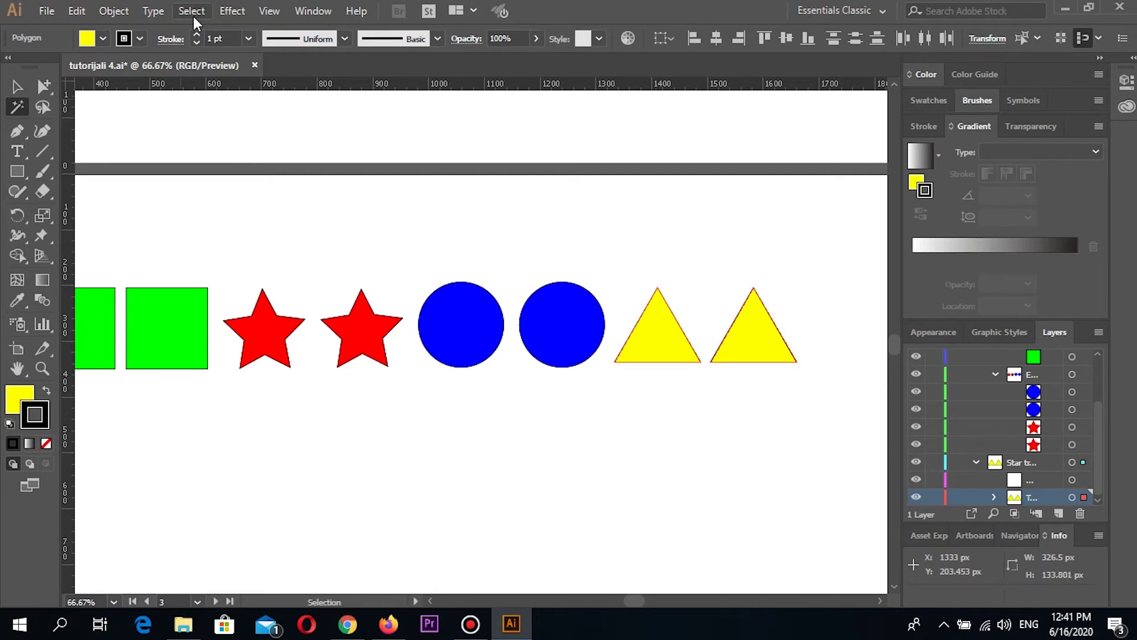
Browse the Select menu's Same submenu attributes, dismiss it, and reopen the Select menu
left_click(193, 16)
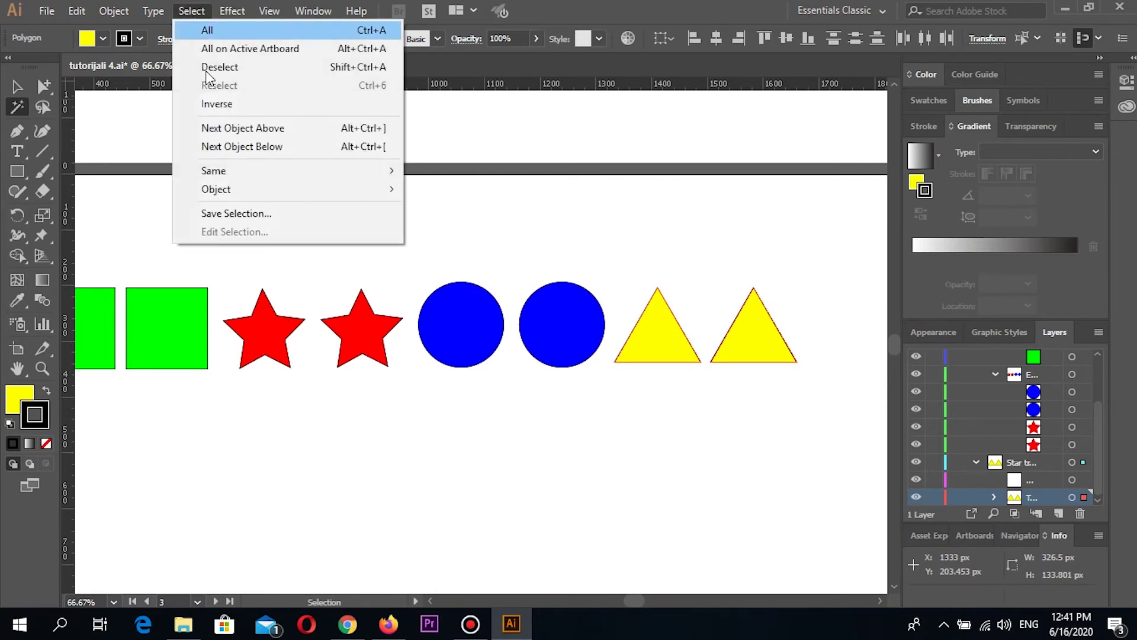
mouse_move(266, 171)
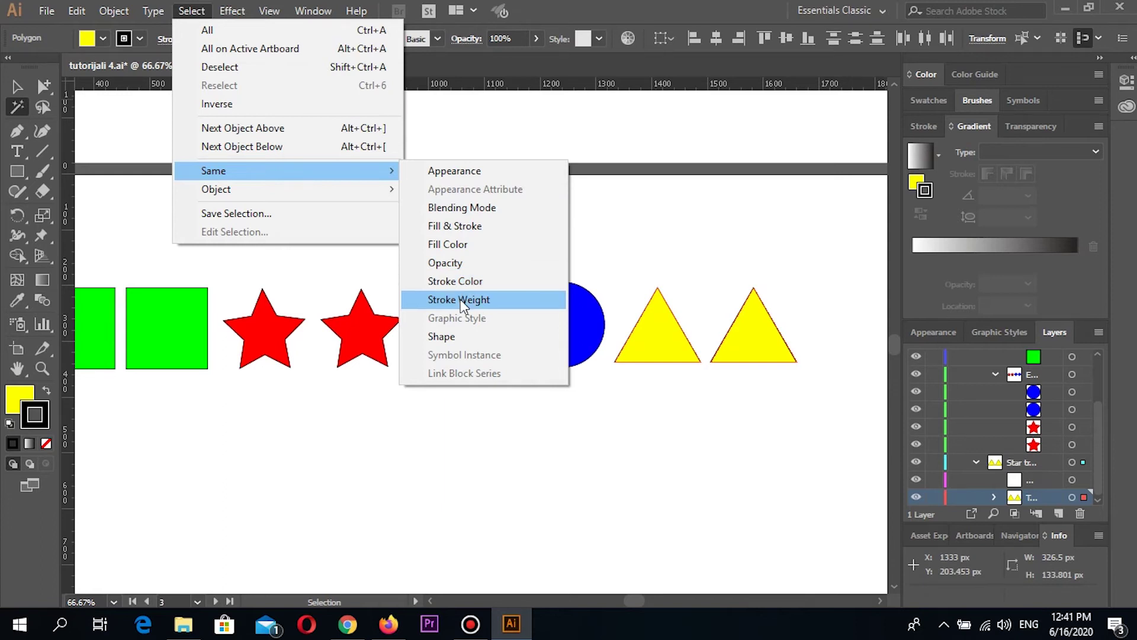
left_click(438, 172)
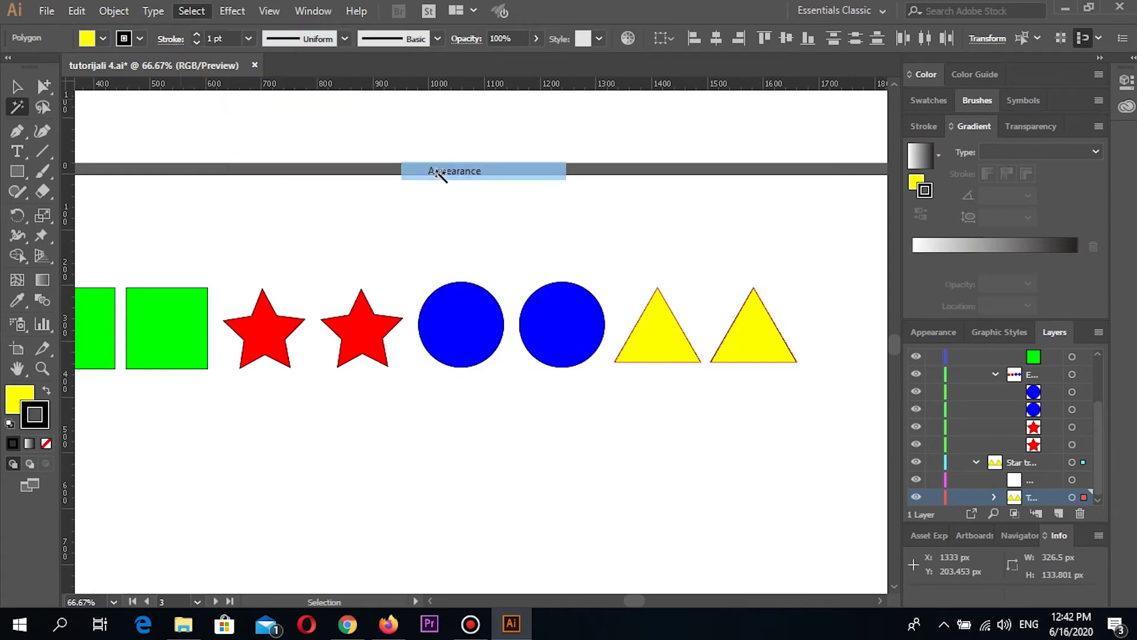
left_click(192, 11)
mouse_move(213, 171)
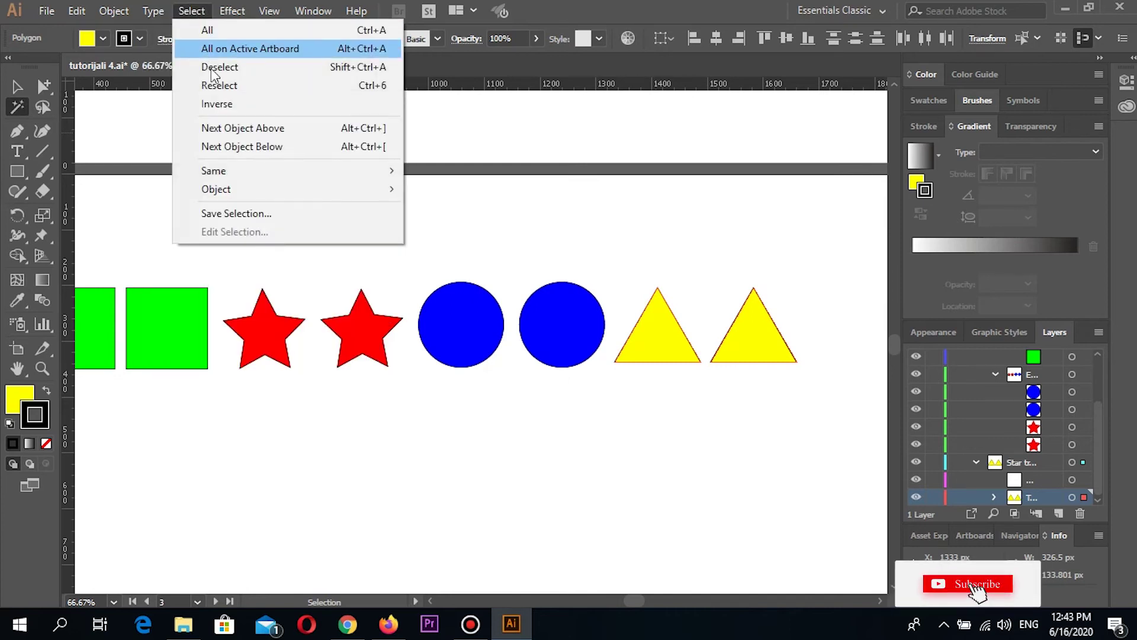
Select the left red star and first blue circle, start Select > Save Selection, then cancel
left_click(181, 322)
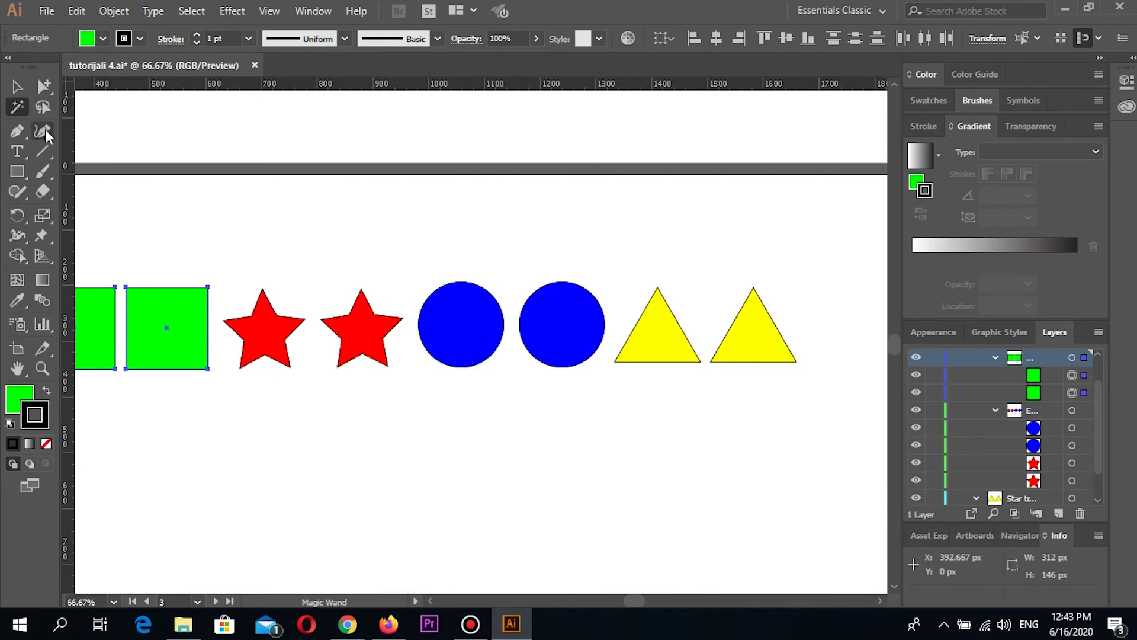
left_click(17, 85)
left_click(262, 303)
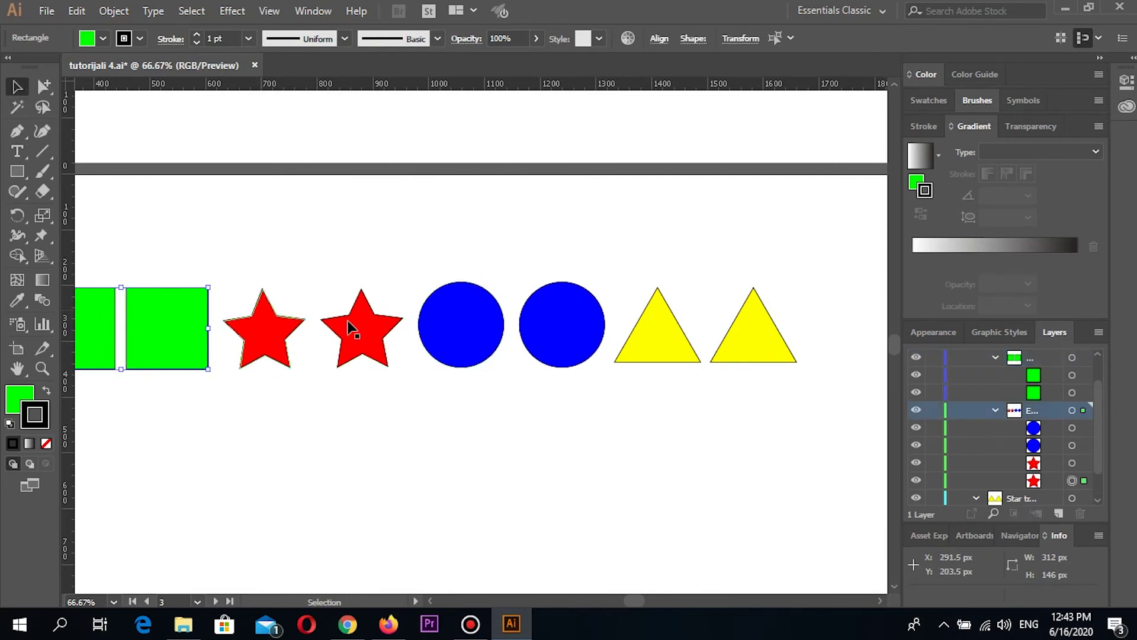
left_click(441, 336, "shift")
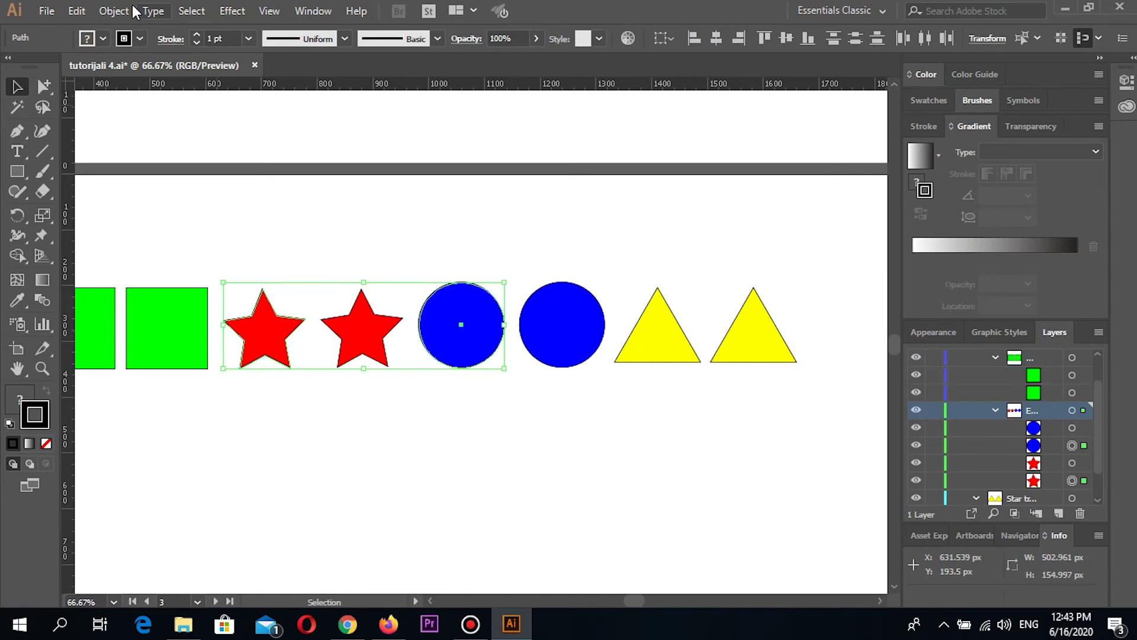
left_click(191, 11)
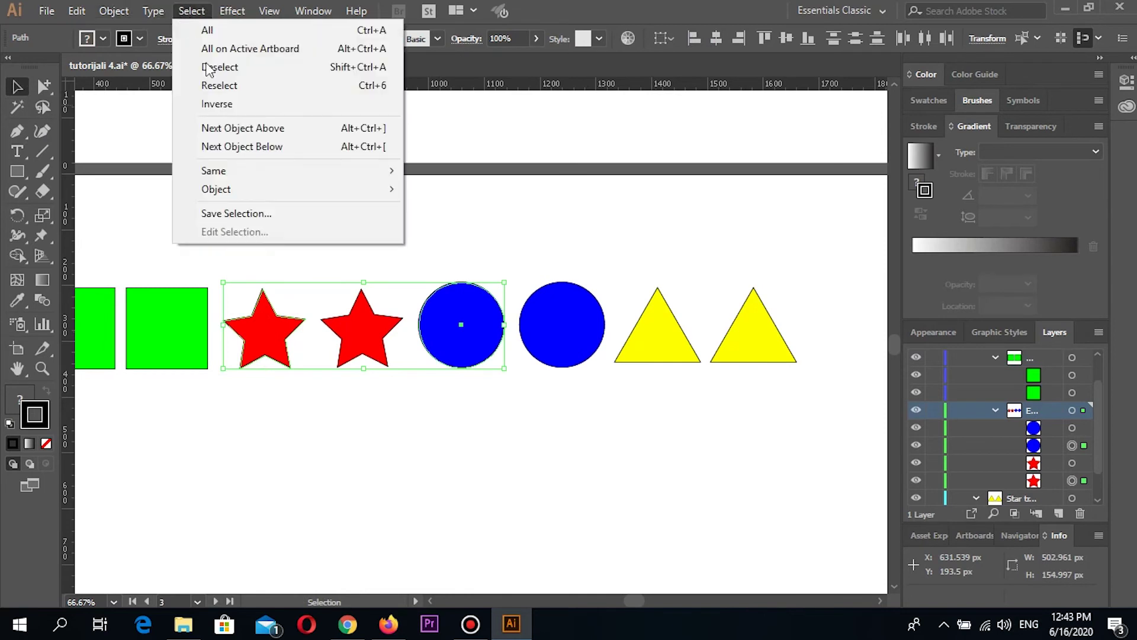
left_click(259, 210)
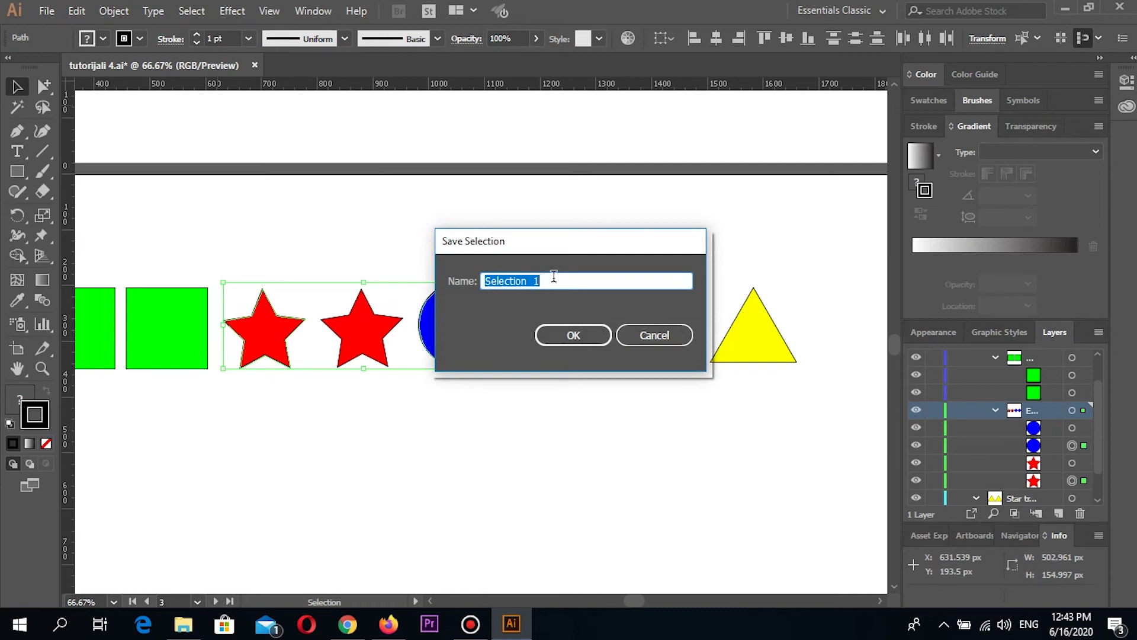
left_click(681, 342)
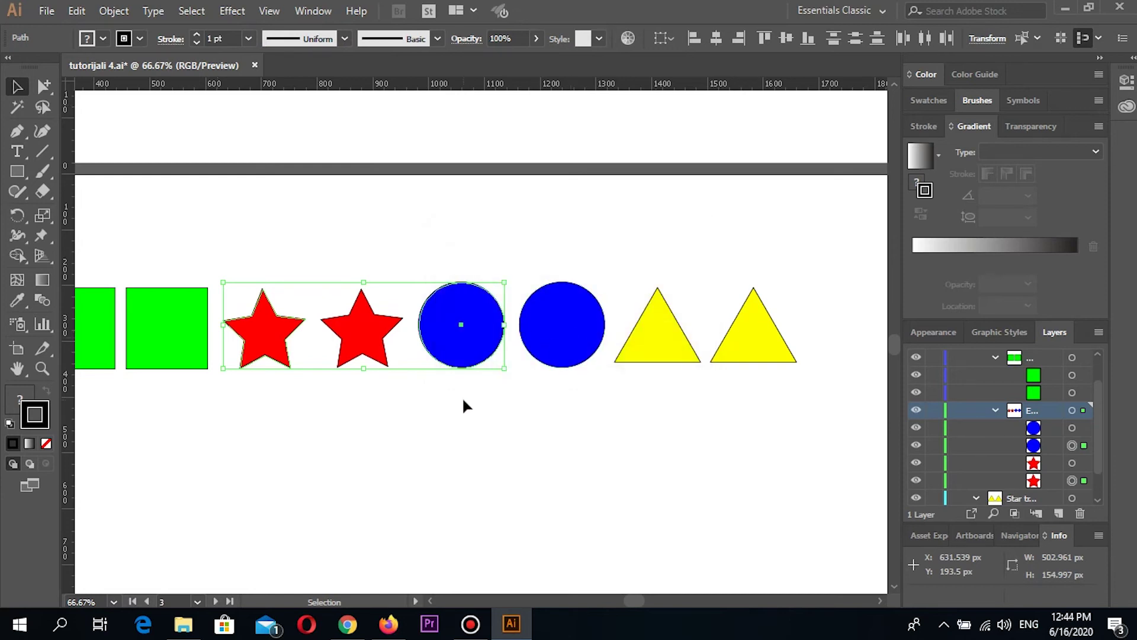
Clear the selection, then select the left red star and the first blue circle again
left_click(450, 391)
left_click(279, 325)
left_click(498, 338)
Isolate the left yellow triangle and nudge it slightly upward
left_click(574, 346)
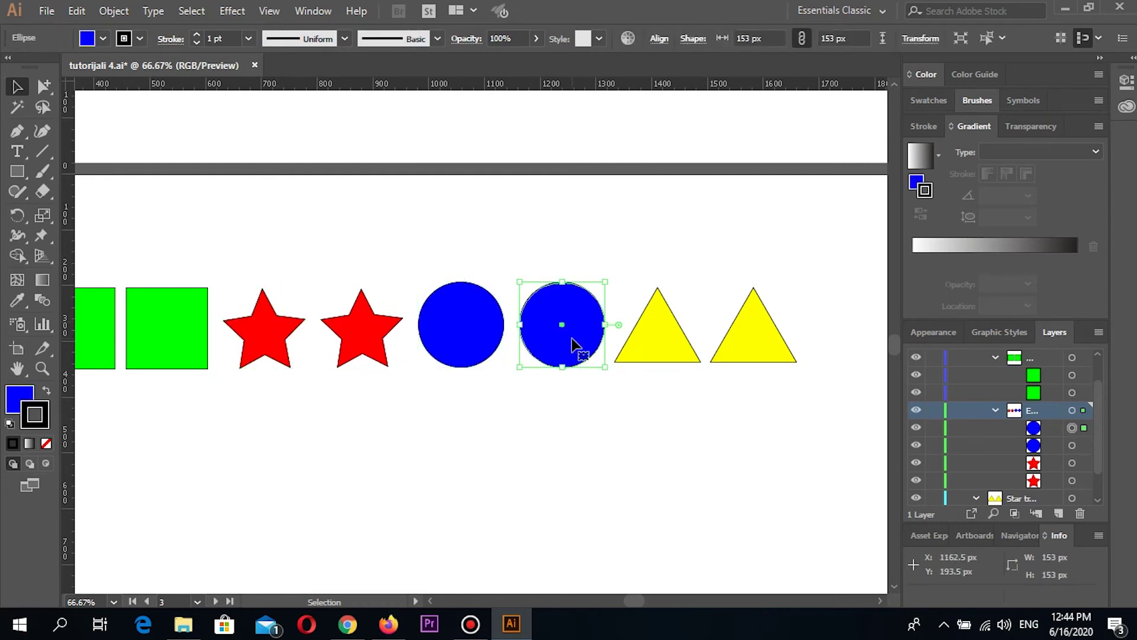
left_click(640, 345)
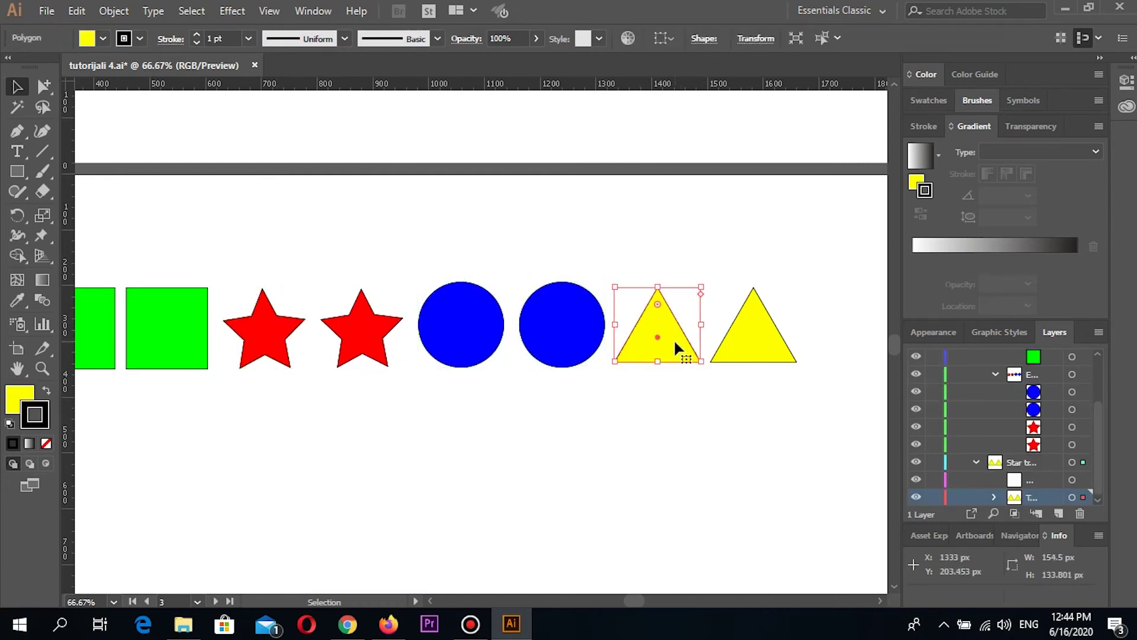
double_click(675, 342)
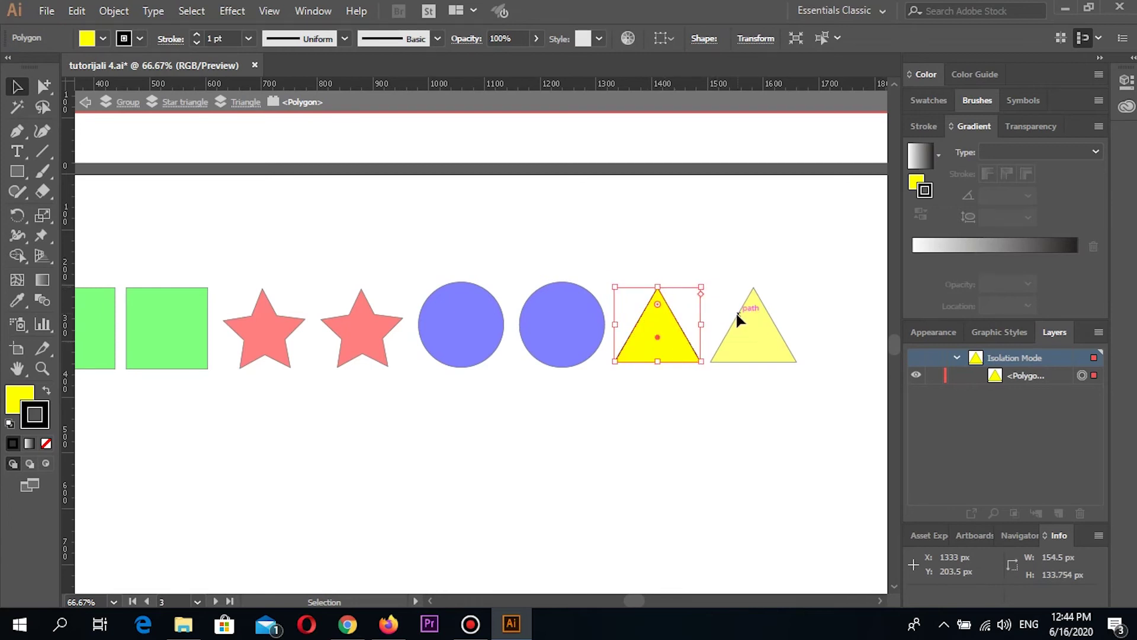
left_click(577, 322)
mouse_move(667, 356)
left_mouse_down()
mouse_move(697, 345)
mouse_move(667, 344)
left_mouse_up()
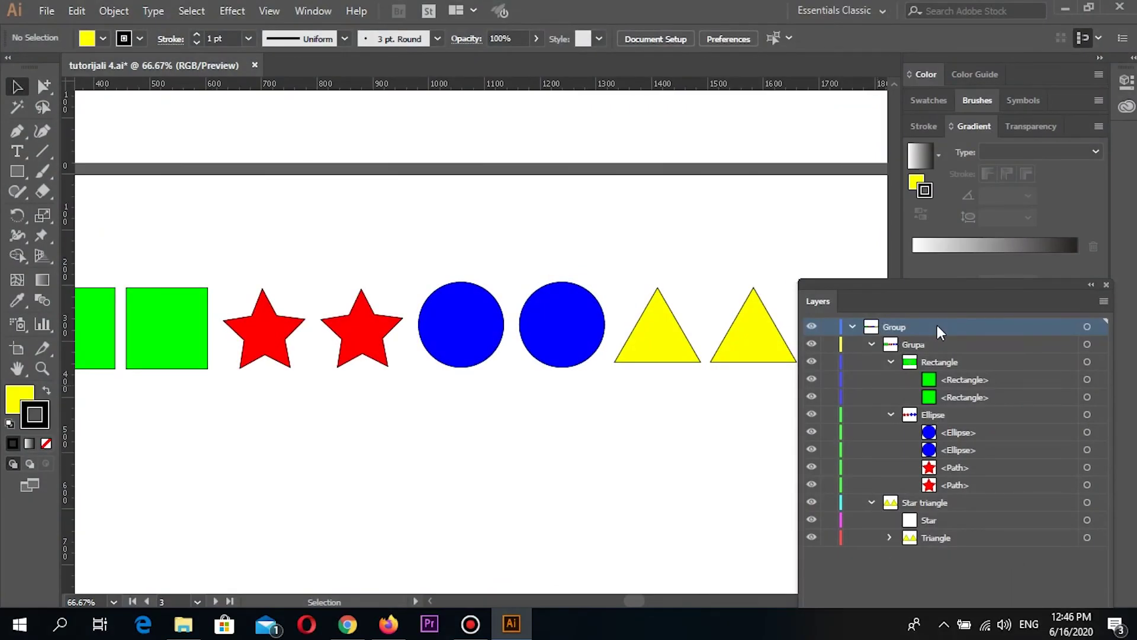
Select the Grupa contents and second green rectangle, then hide and reshow the Group
left_click(852, 326)
left_click(1087, 344)
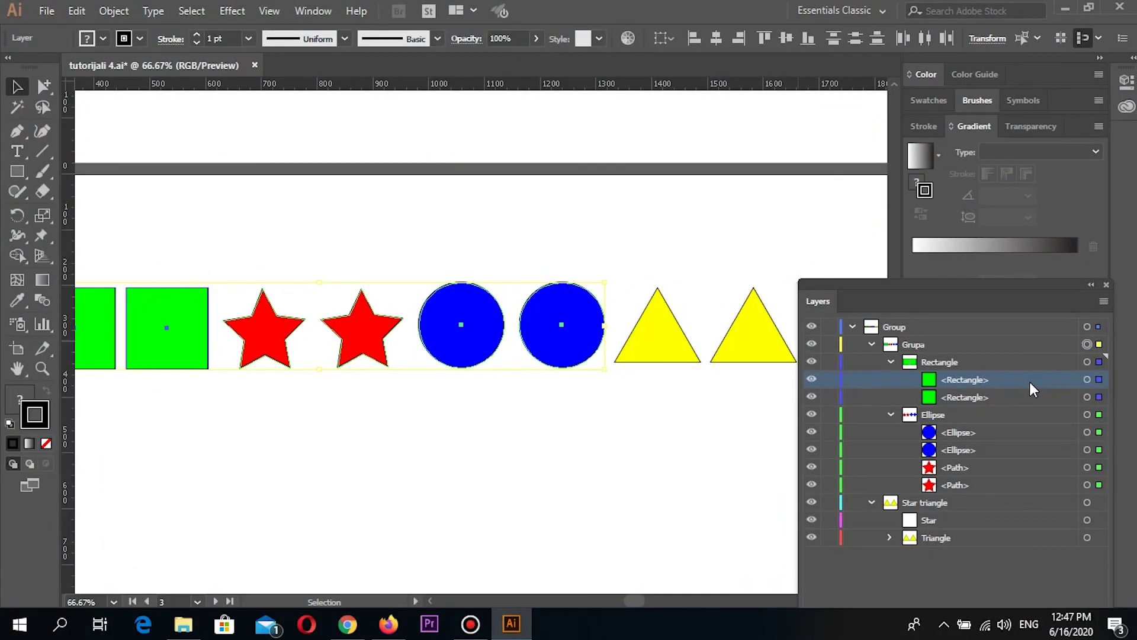
left_click(1100, 379)
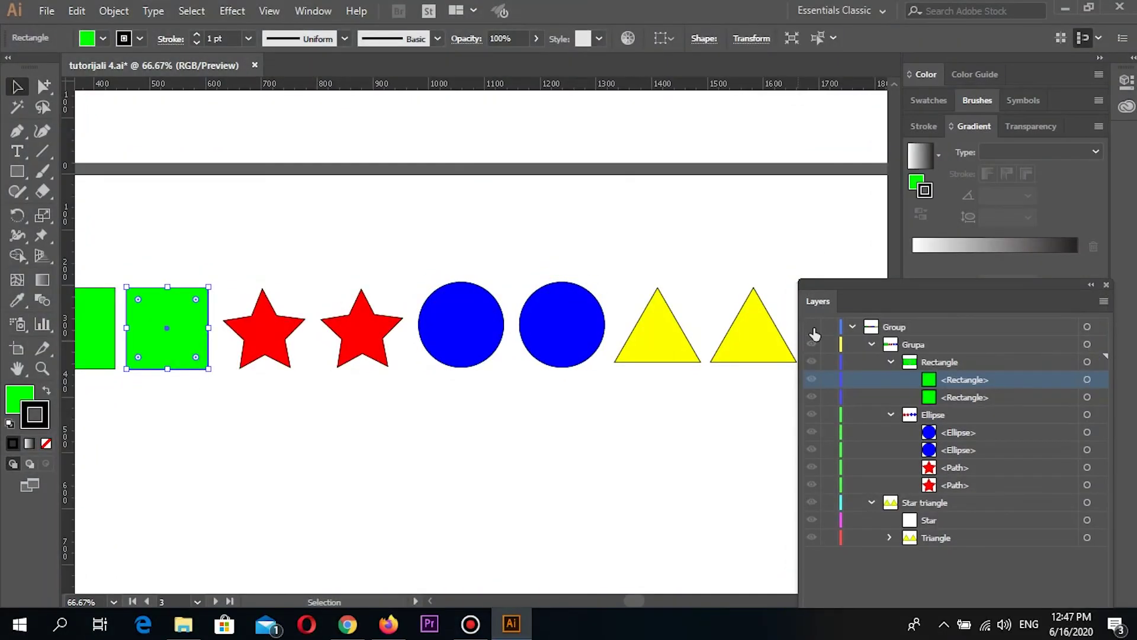
left_click(812, 328)
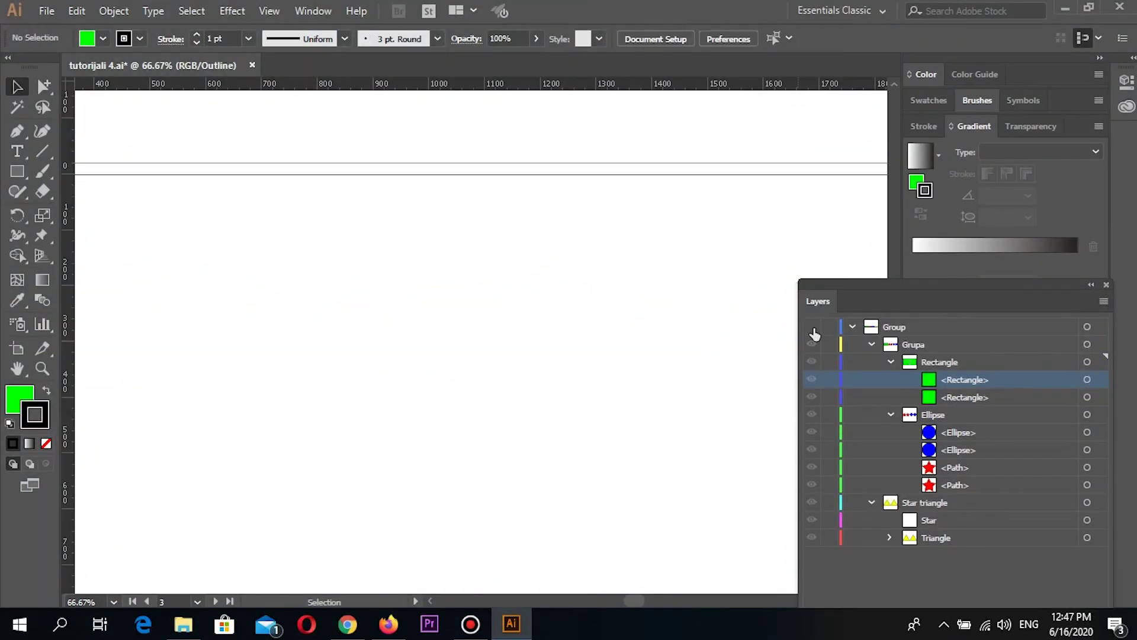
left_click(812, 327)
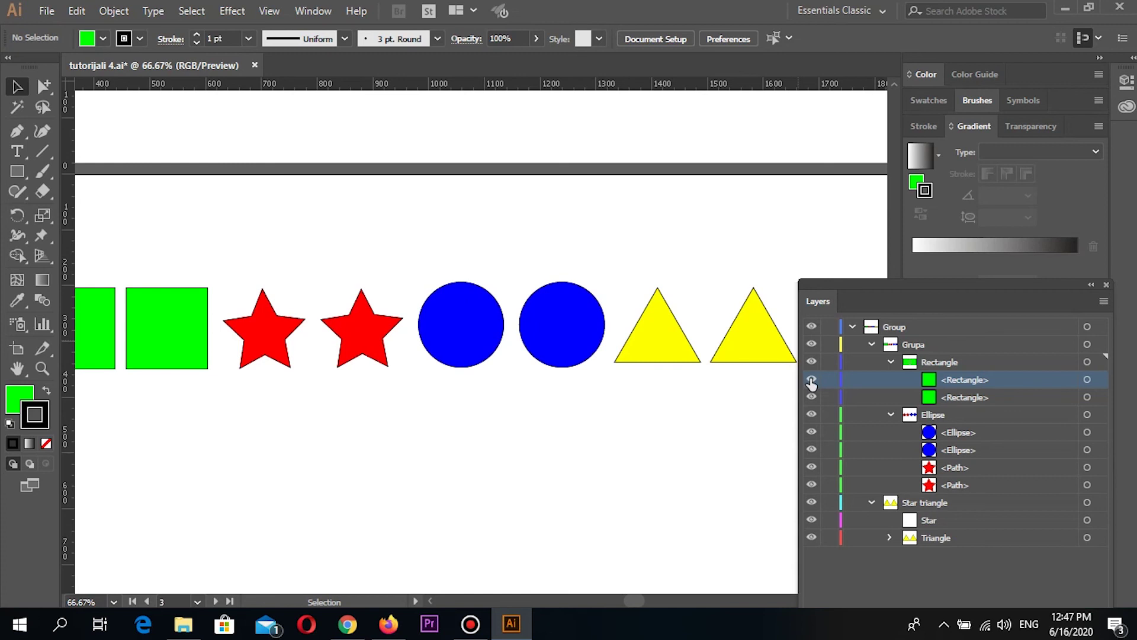
Hide and reshow both green rectangles, then lock both <Rectangle> rows
left_click(811, 380)
left_click(812, 379)
left_click_drag(811, 379, 812, 397)
left_click(812, 364)
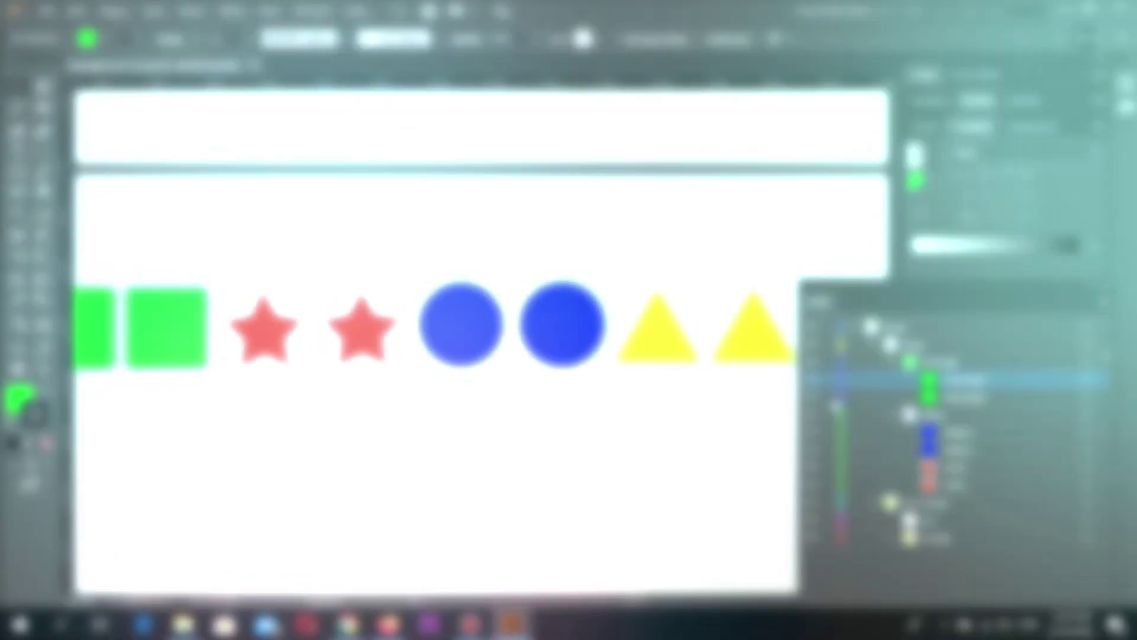
left_click_drag(830, 380, 830, 397)
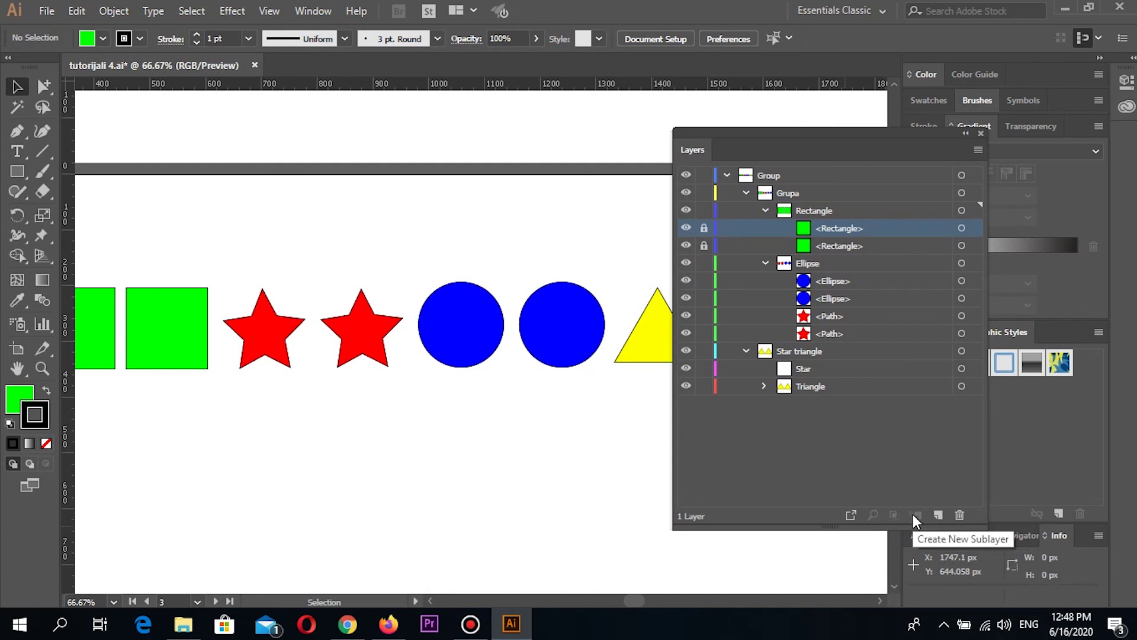
Select the second red star's <Path> row and bring up the Layers flyout menu
left_click(882, 455)
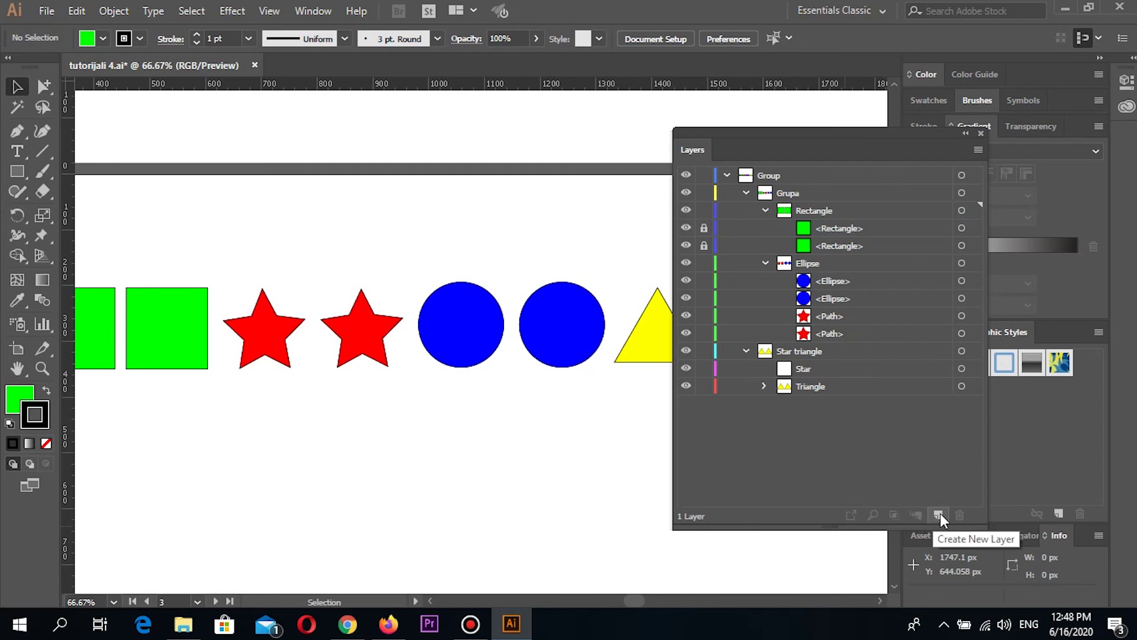
left_click(832, 333)
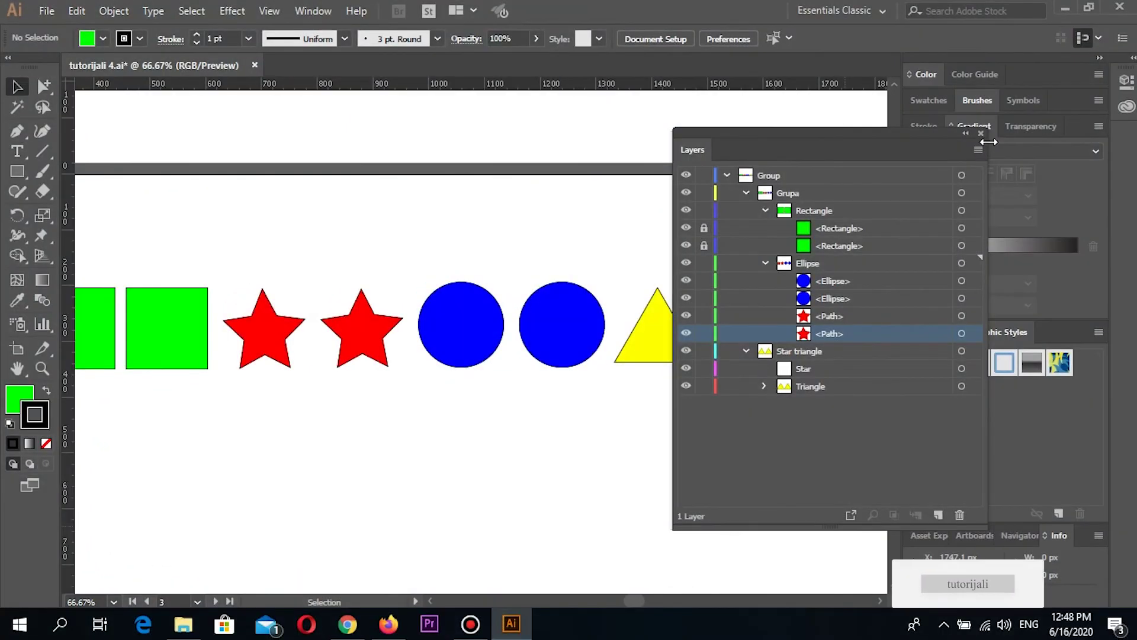
left_click(979, 150)
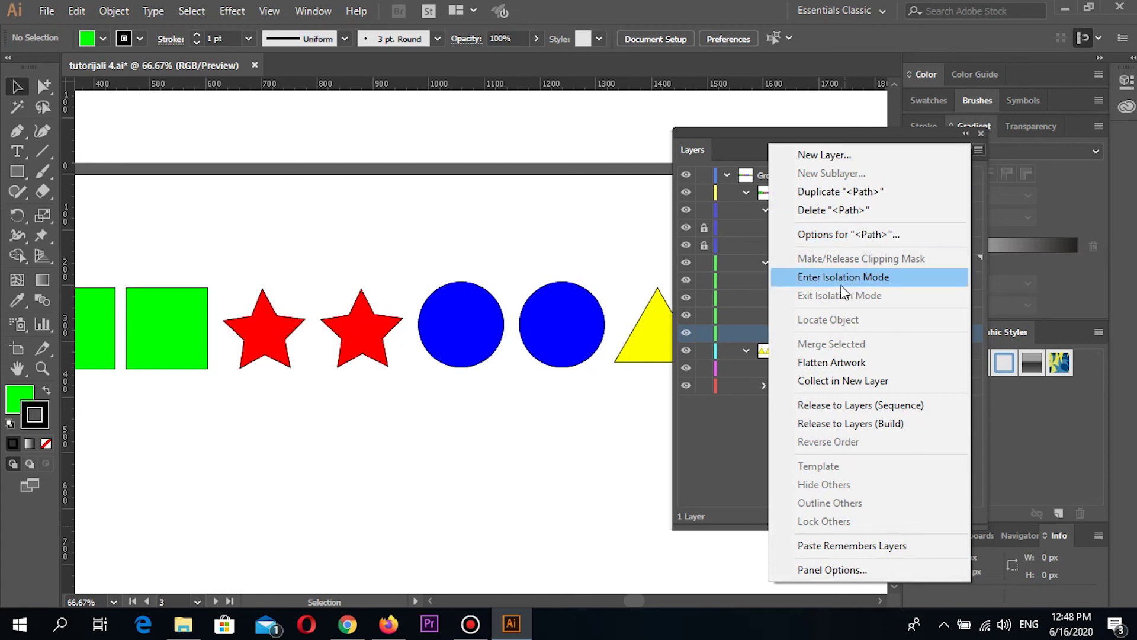
Dismiss the Layers flyout menu without applying any command
left_click(755, 146)
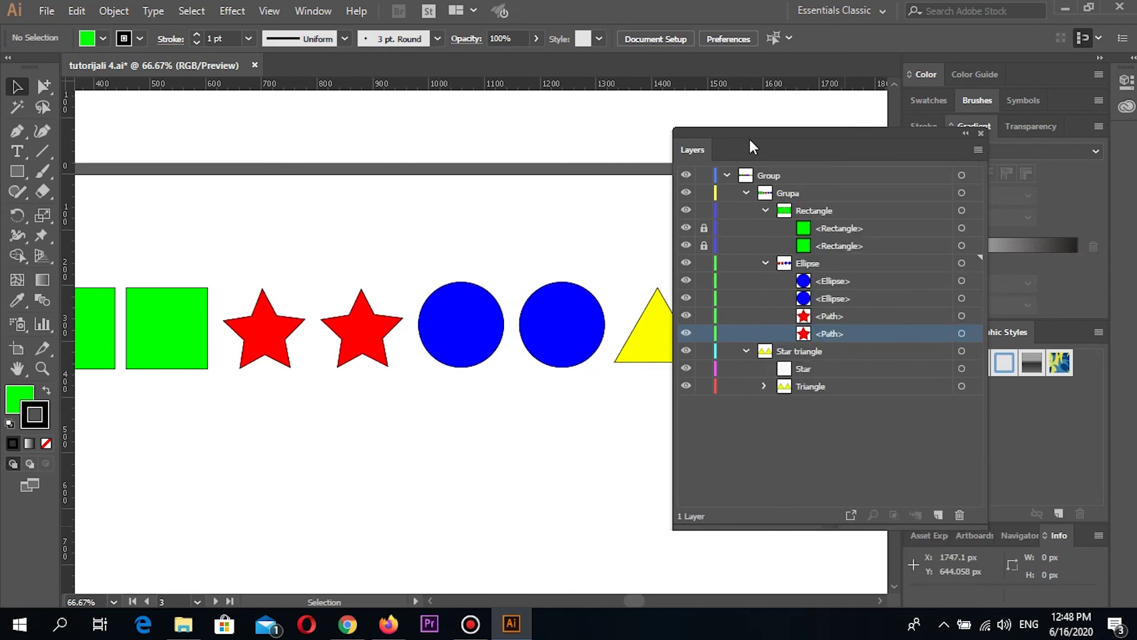